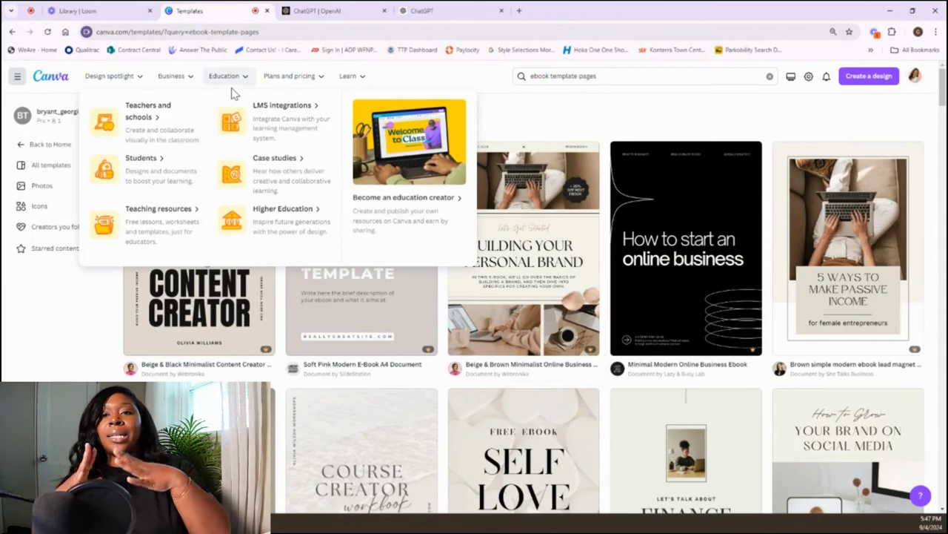
- Find the Italian Restaurant EBook template in the "ebook template pages" results and preview its contents, story and recipe pages
left_click(567, 75)
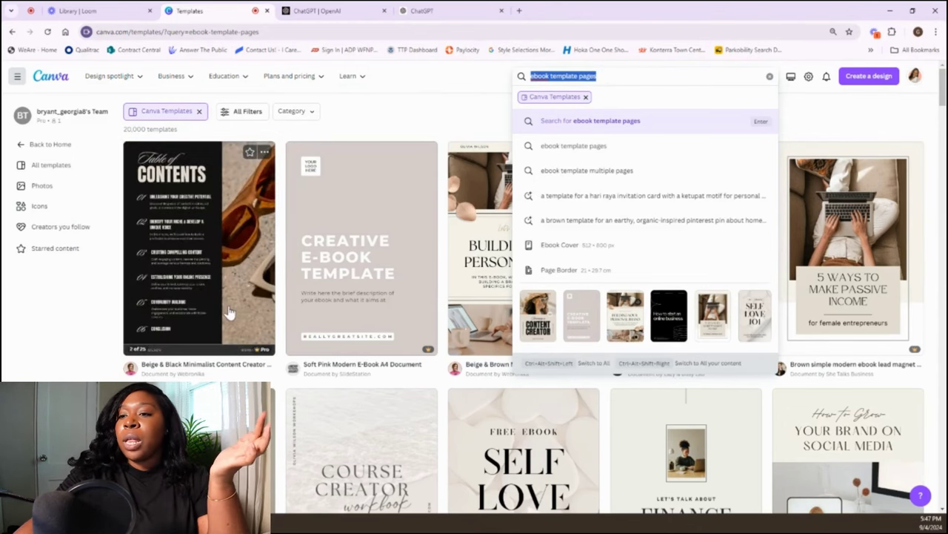
left_click(413, 106)
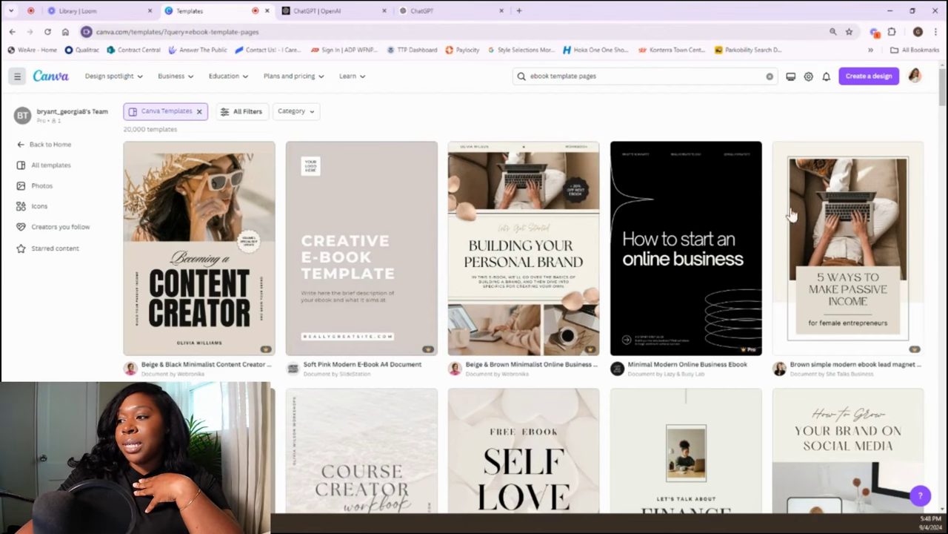
scroll(821, 276, "down", 3)
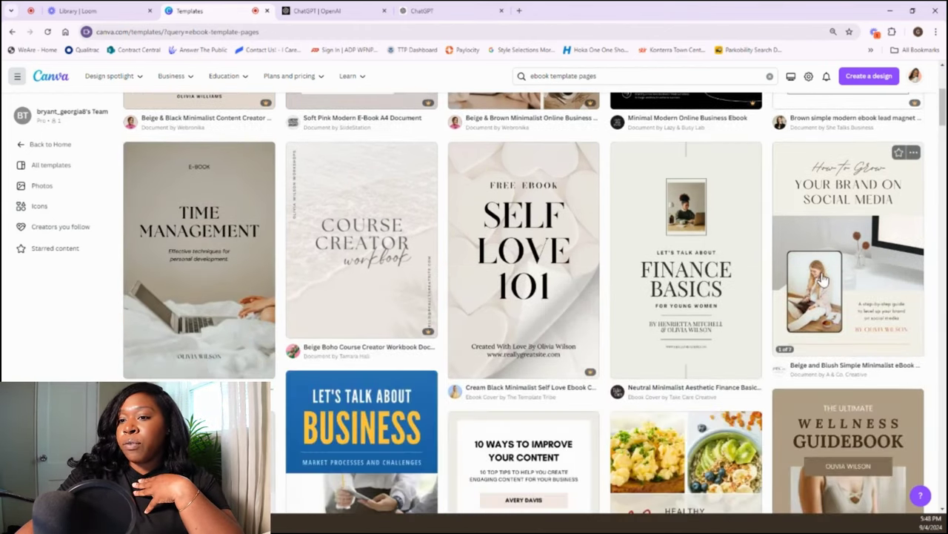
scroll(394, 249, "down", 5)
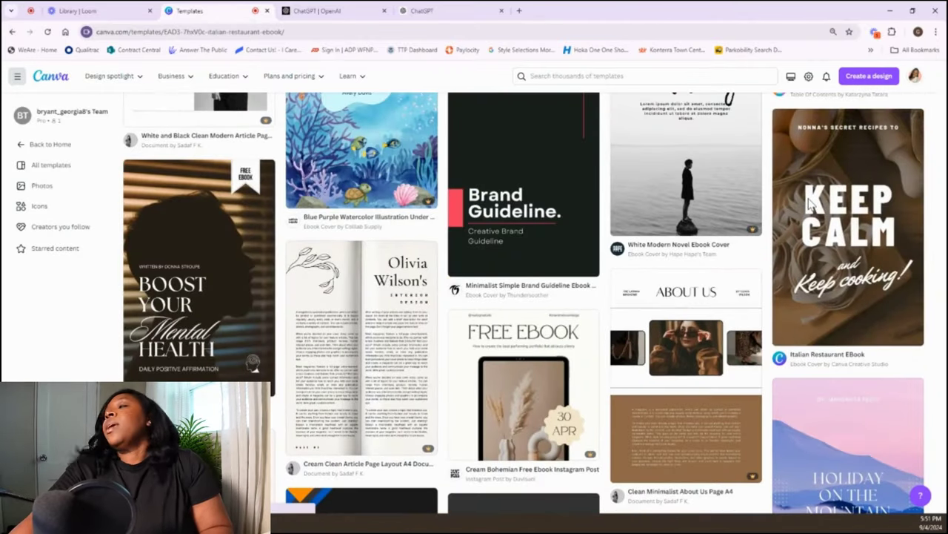
left_click(810, 204)
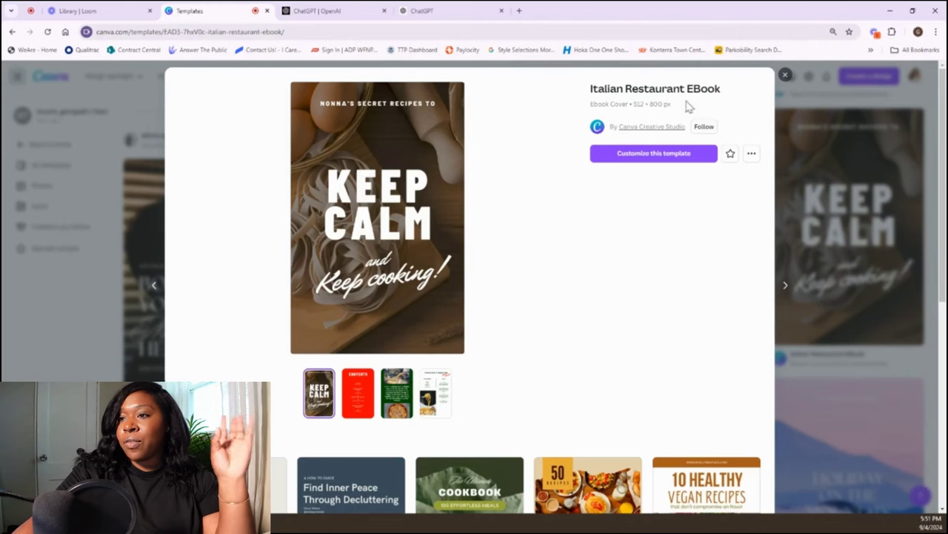
left_click(358, 393)
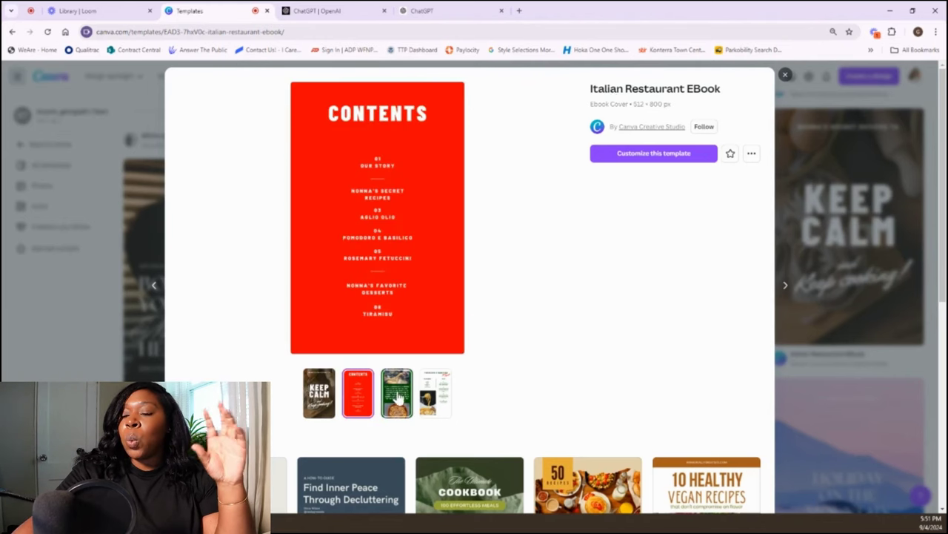
left_click(397, 395)
left_click(432, 397)
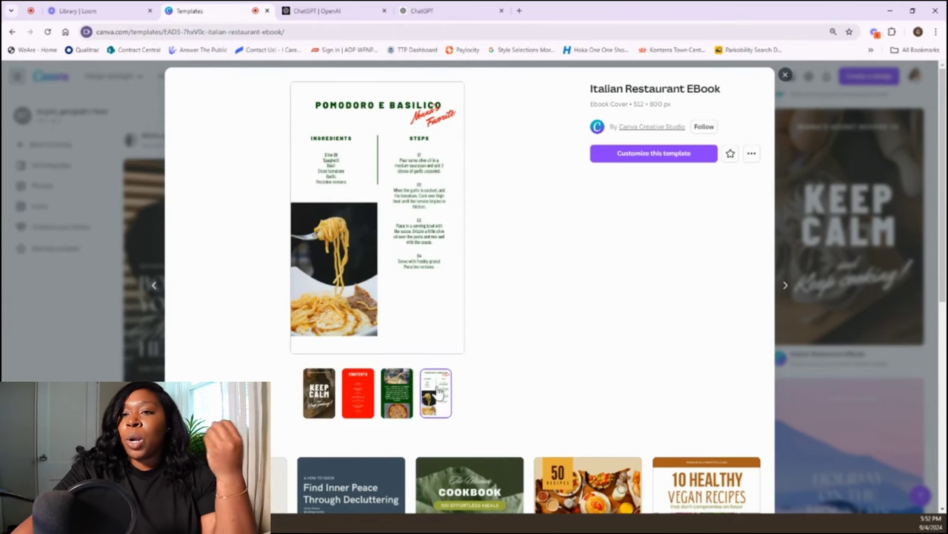
- Create a customizable design from the Italian Restaurant EBook template and bring it up in the editor
left_click(669, 157)
left_click(219, 11)
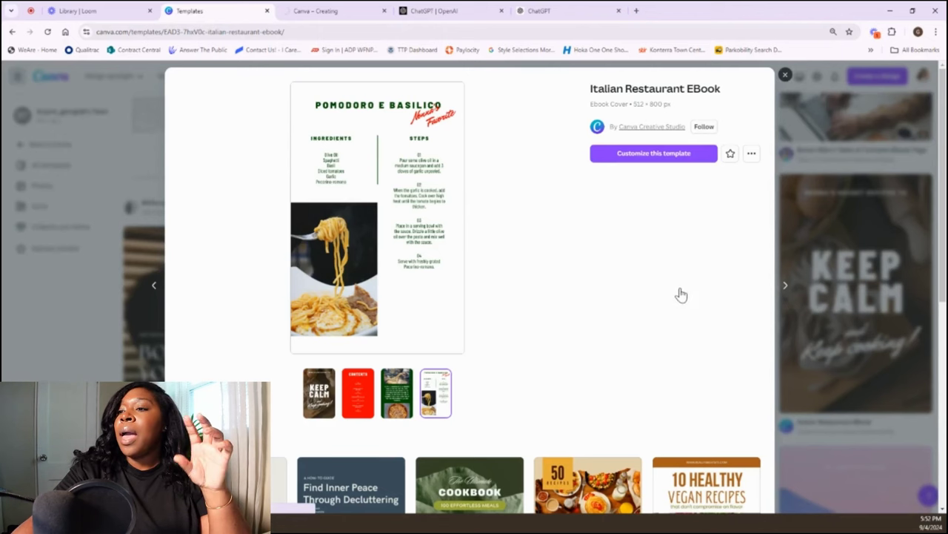
key("Escape")
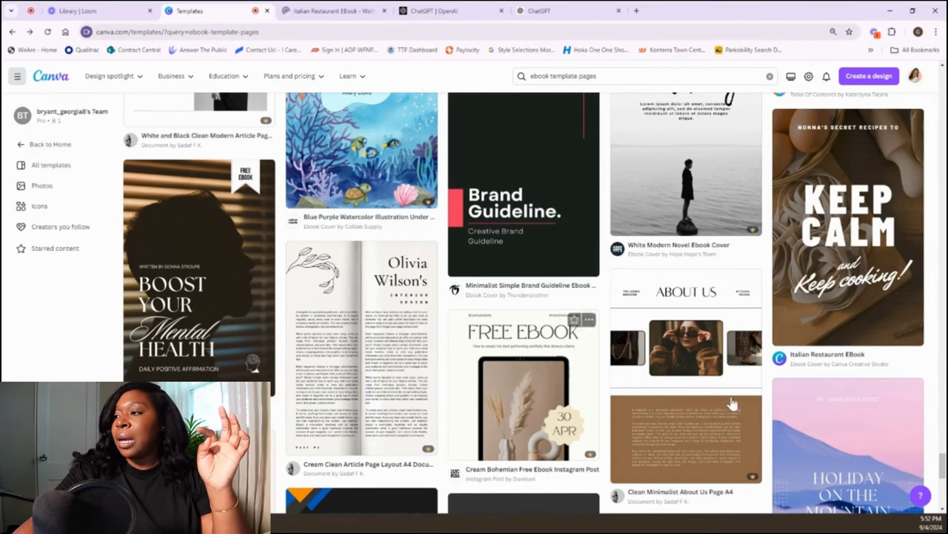
scroll(712, 397, "up", 1)
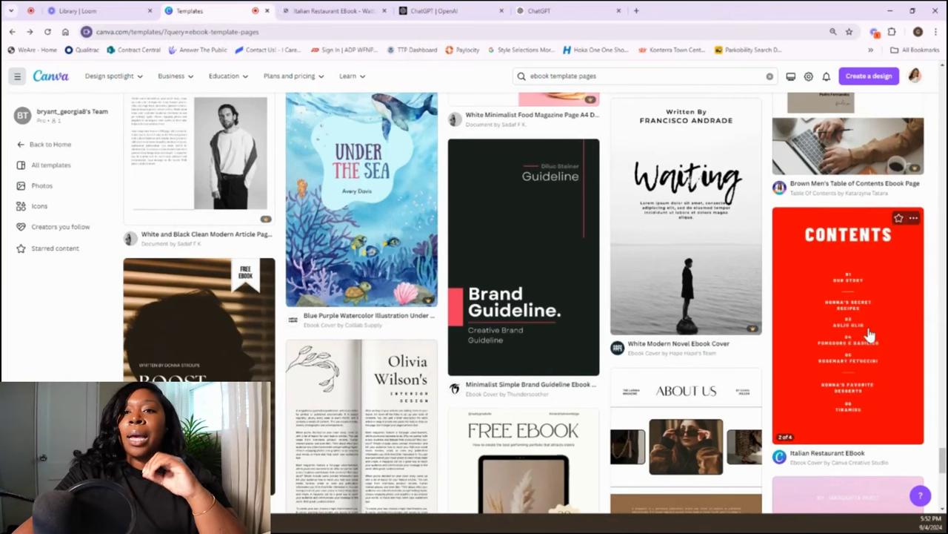
left_click(291, 12)
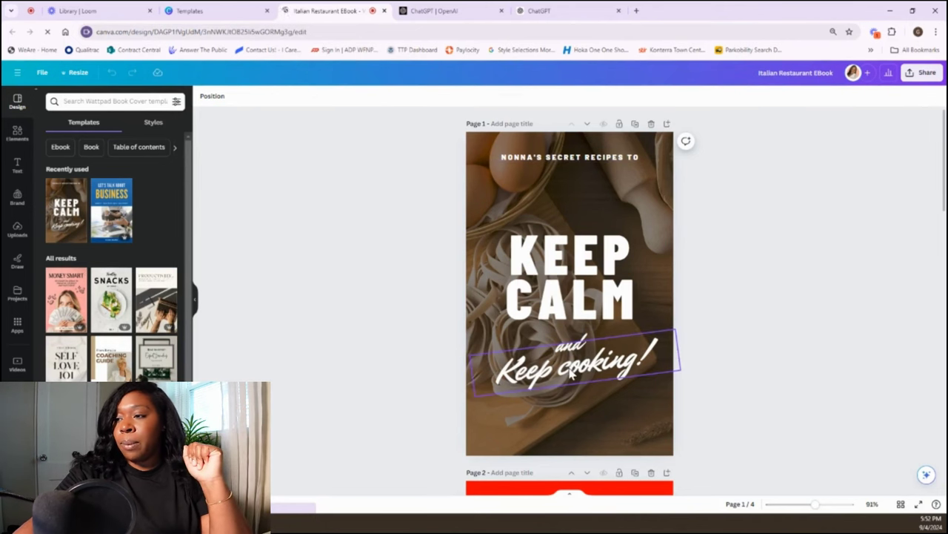
- Look through all pages of the ebook design and return to the cover
scroll(567, 296, "down", 5)
scroll(561, 275, "down", 5)
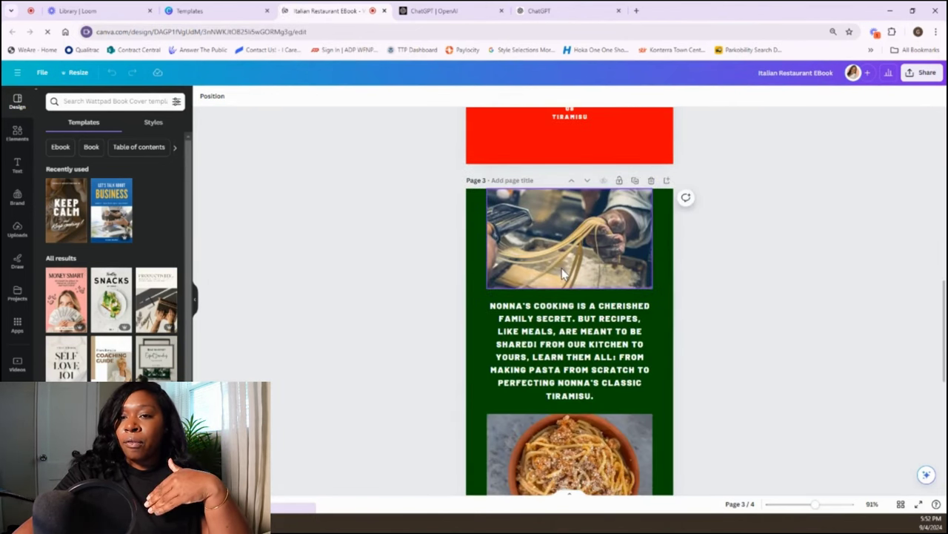
scroll(561, 275, "down", 5)
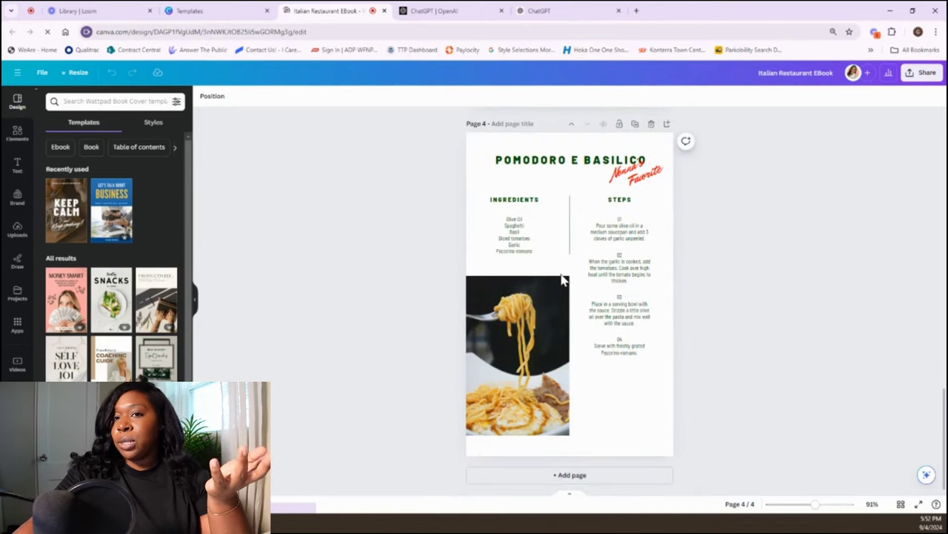
scroll(561, 279, "up", 5)
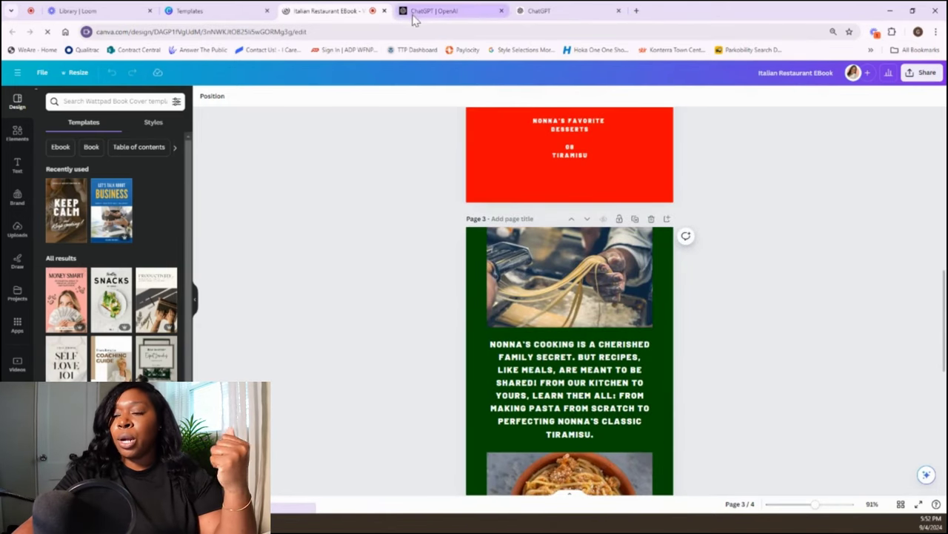
scroll(423, 205, "up", 10)
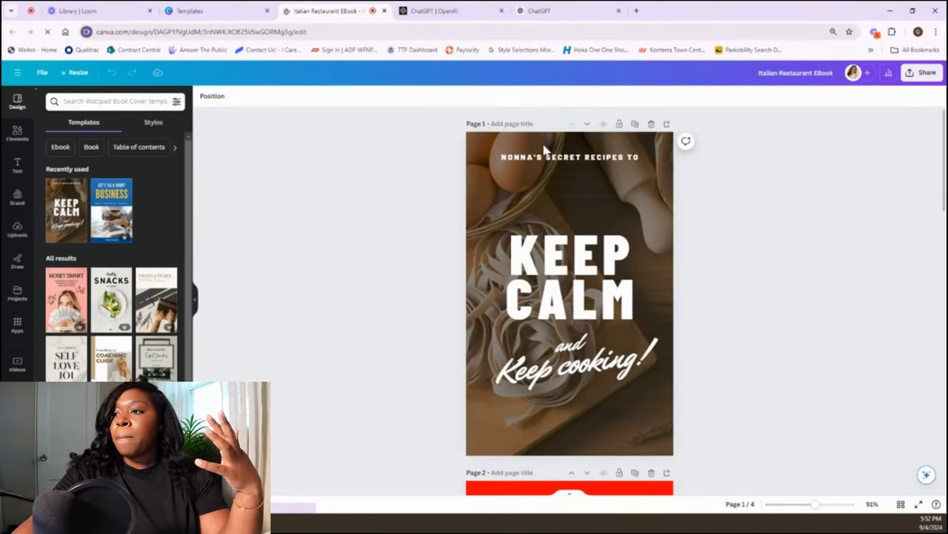
- Delete the "KEEP CALM" and "and" texts from the ebook cover
left_click(544, 160)
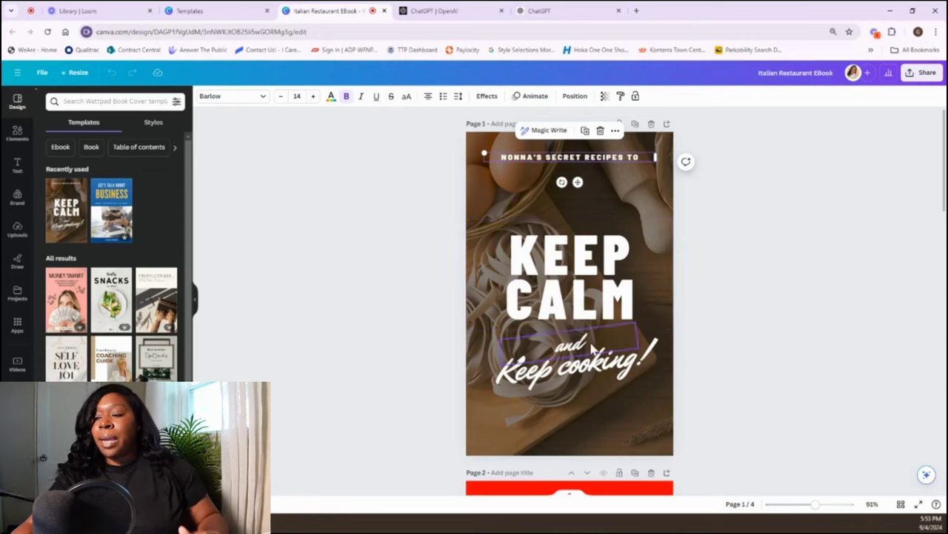
left_click(576, 282)
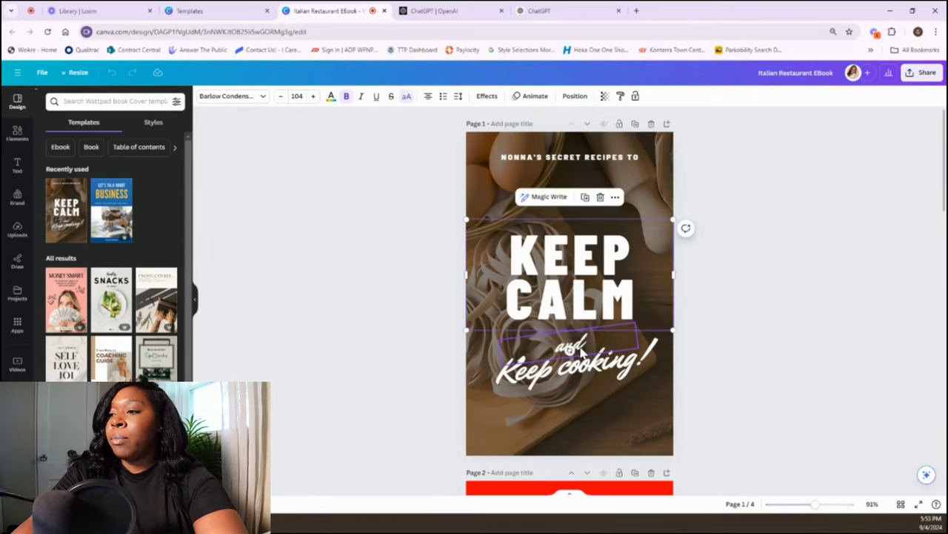
double_click(591, 258)
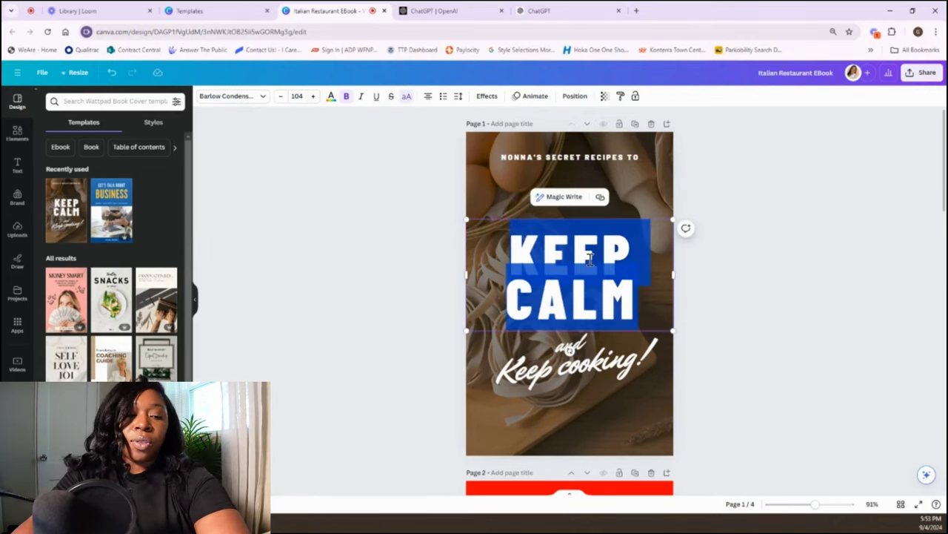
key("BackSpace")
left_click(650, 299)
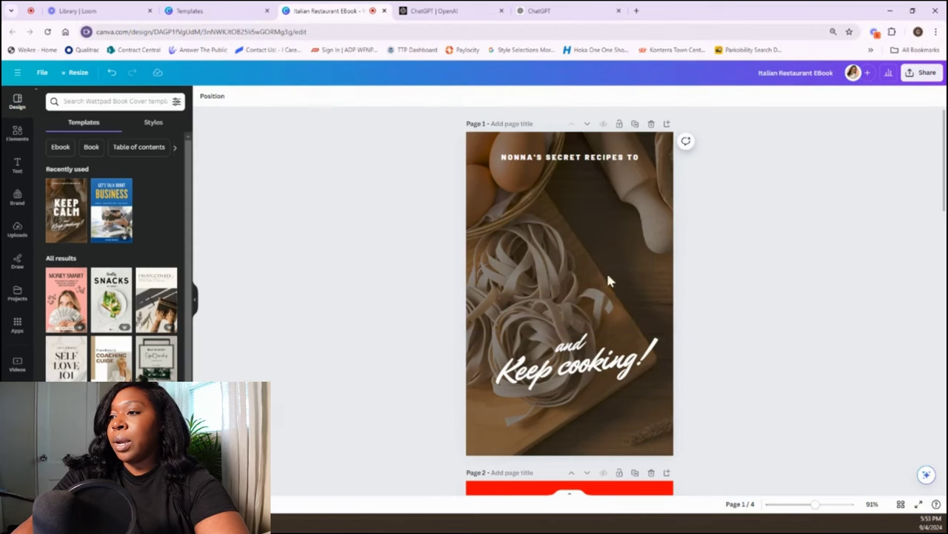
left_click(571, 343)
key("Delete")
- Move the "Keep cooking!" text up to the middle of the cover and enlarge it to nearly the page width
left_click_drag(575, 363, 575, 242)
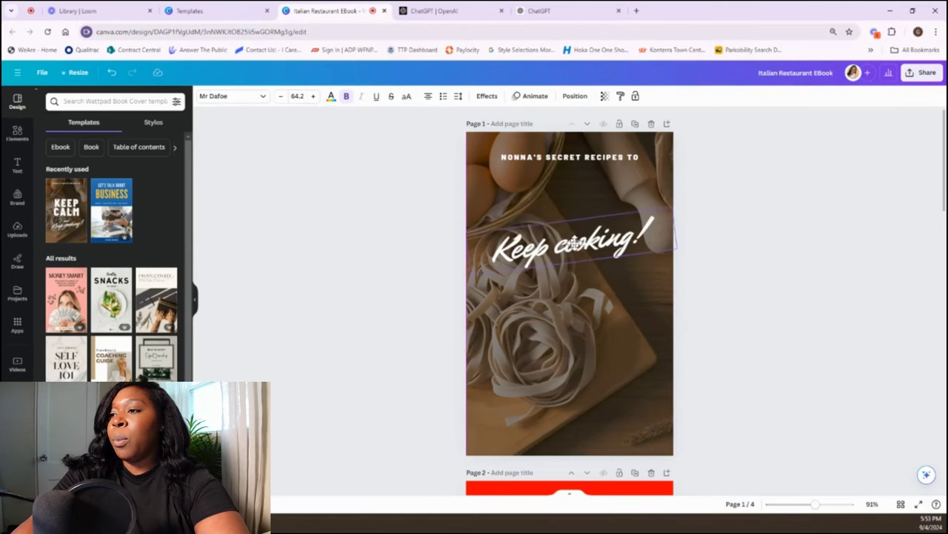
left_click_drag(676, 260, 747, 257)
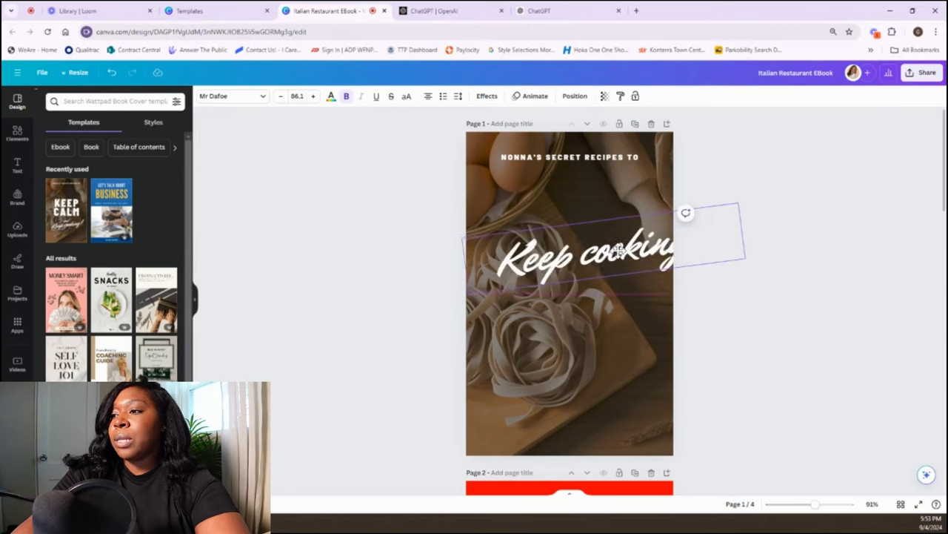
left_click_drag(724, 209, 688, 247)
left_click(720, 297)
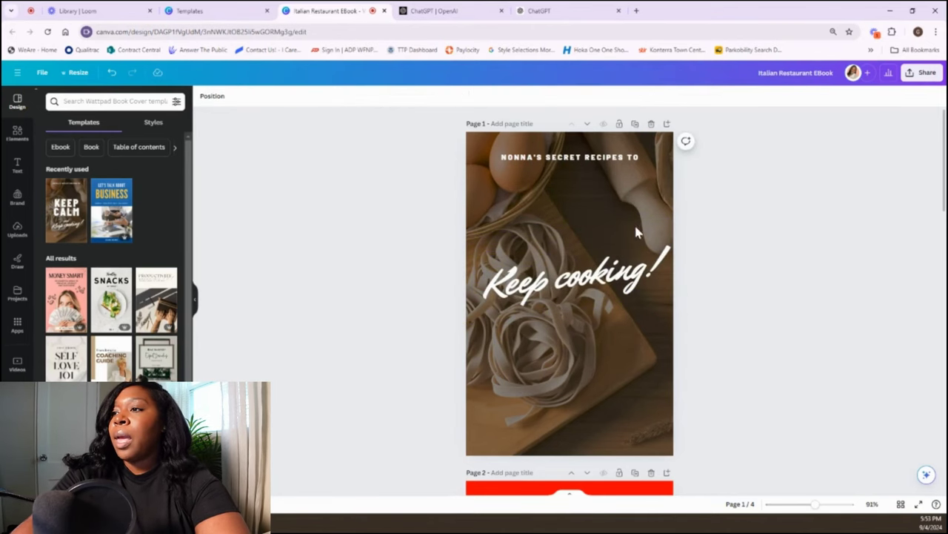
- Undo all text deletions, moves and size changes made on the cover page
left_click(109, 72)
left_click(110, 72)
left_click(109, 73)
left_click(110, 73)
left_click(109, 73)
left_click(110, 73)
left_click(109, 73)
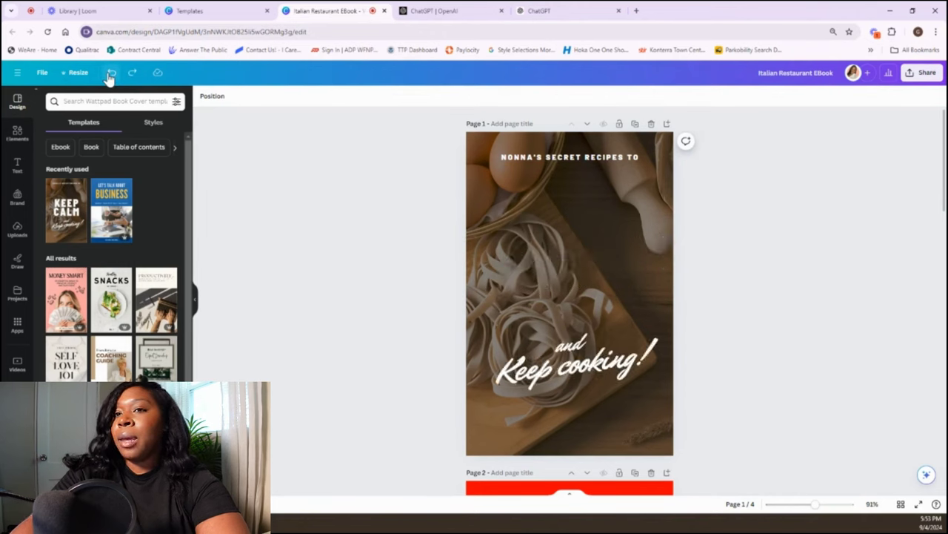
left_click(110, 73)
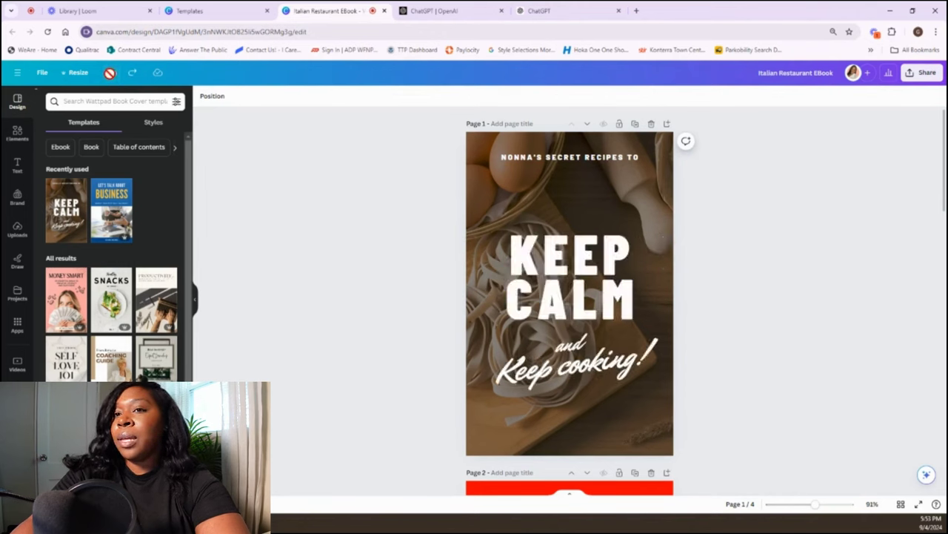
- Duplicate the cover page and compare the copy with the original
left_click(636, 124)
scroll(560, 298, "down", 5)
scroll(576, 237, "up", 2)
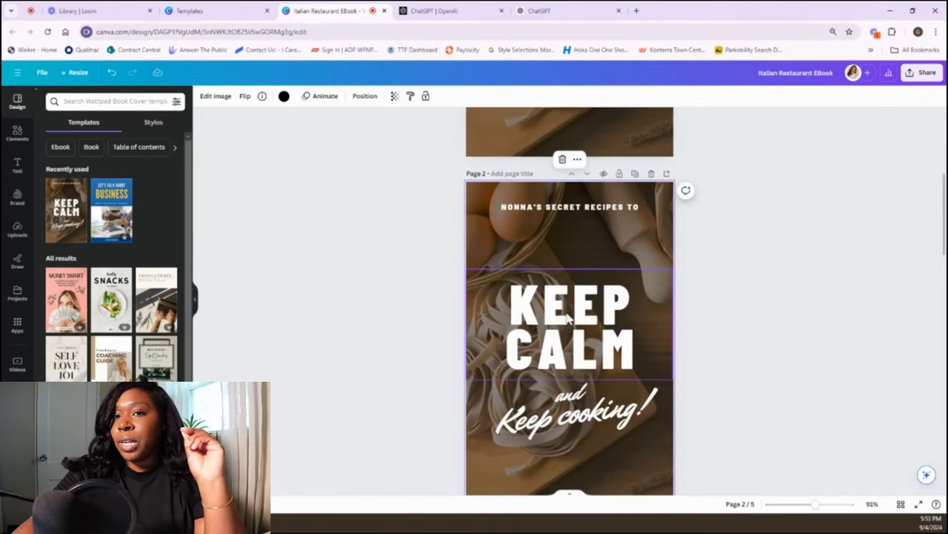
scroll(533, 237, "up", 3)
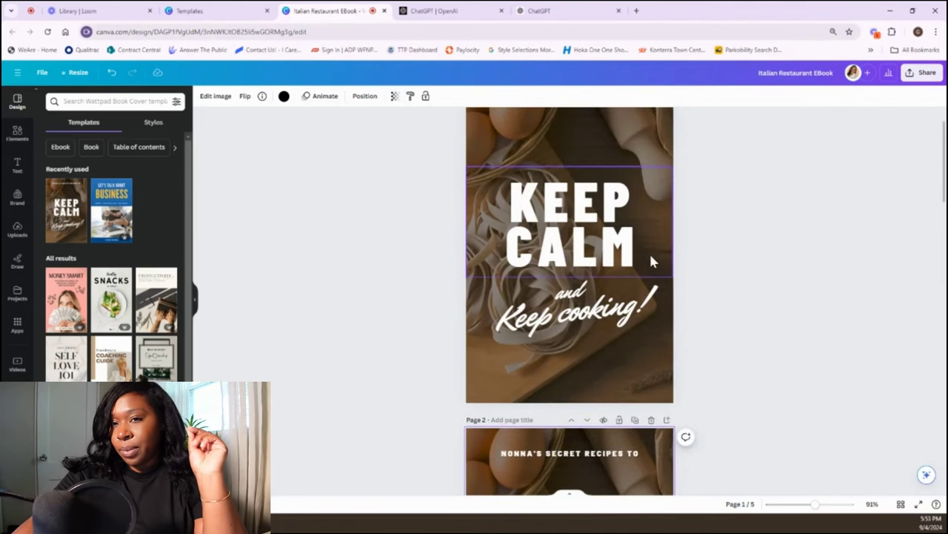
- Delete the duplicated cover page and look over the cover, contents and story pages
scroll(646, 251, "down", 4)
left_click(651, 172)
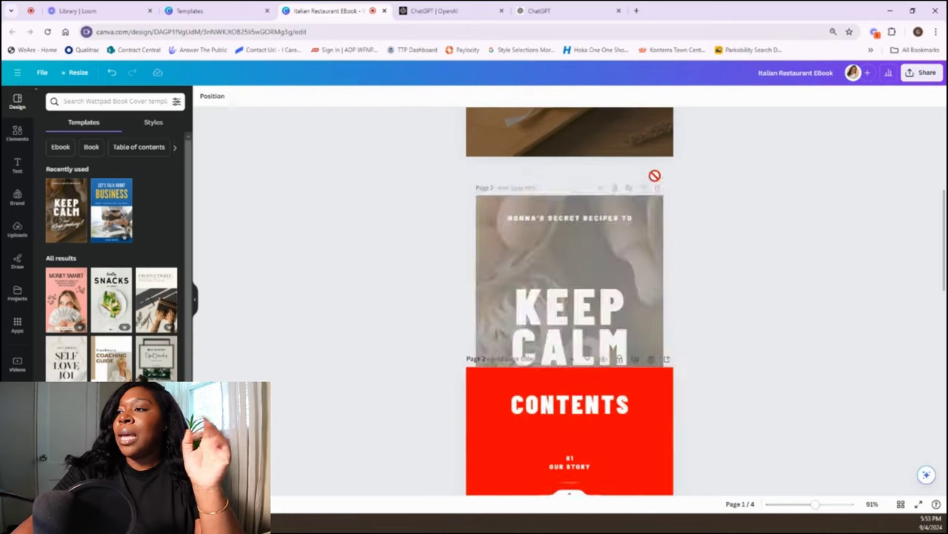
scroll(741, 319, "up", 3)
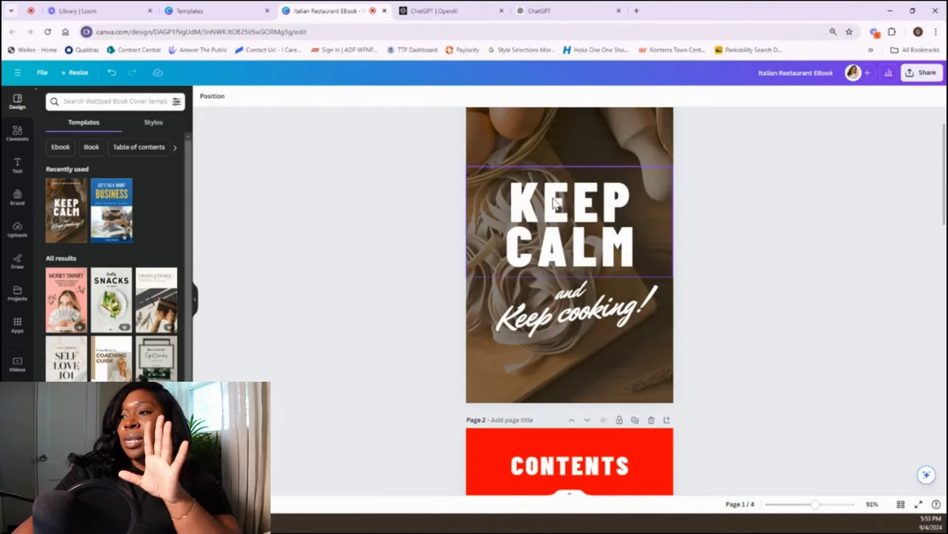
scroll(721, 243, "up", 2)
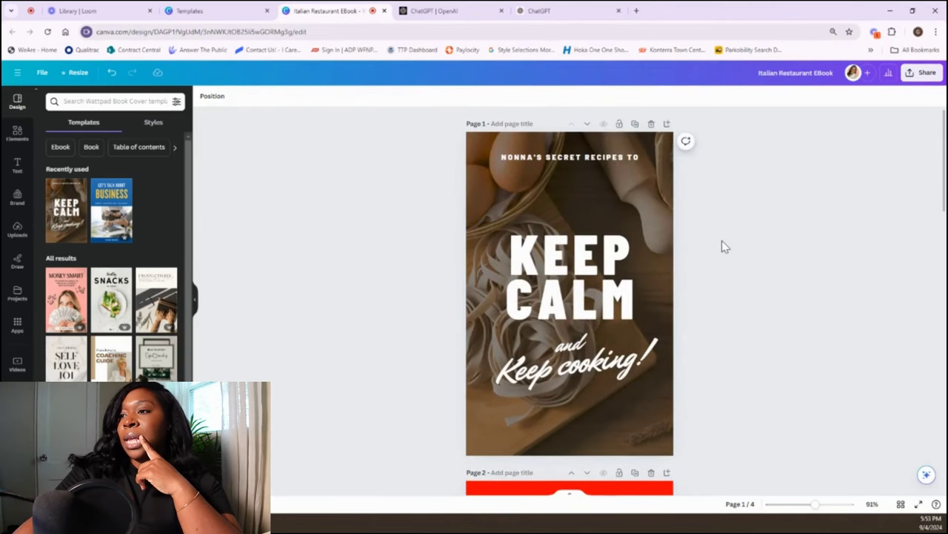
scroll(648, 252, "down", 4)
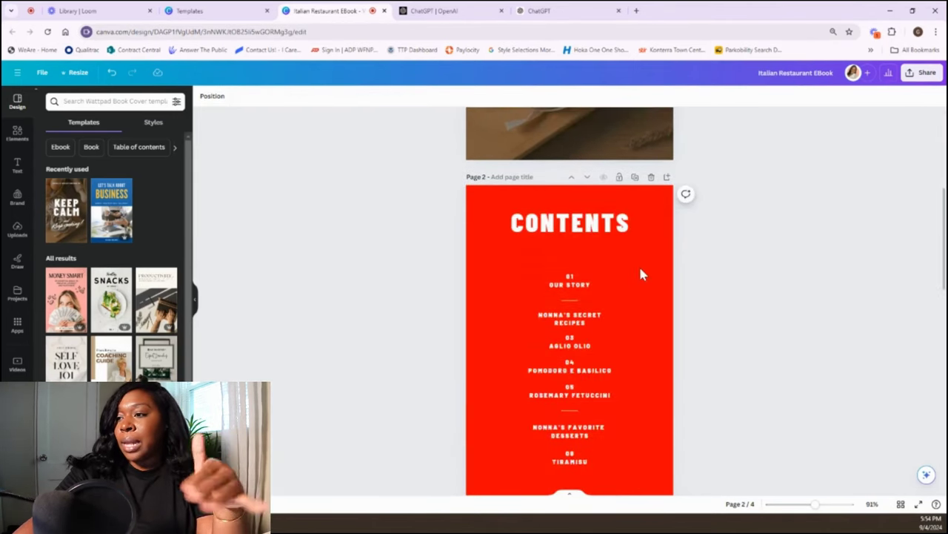
scroll(561, 361, "down", 3)
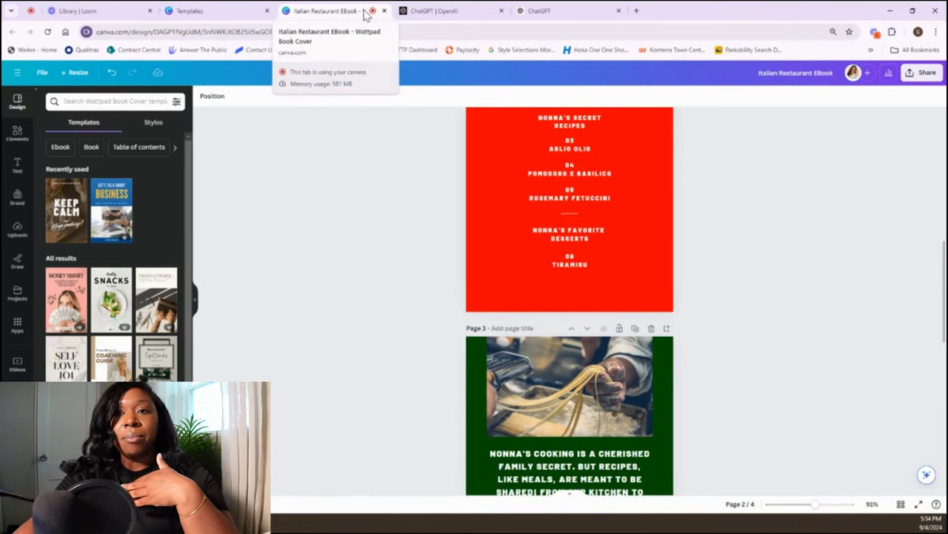
- Switch to ChatGPT and submit the prompt "write me an ebook on 10 liberian dishes to make"
left_click(428, 9)
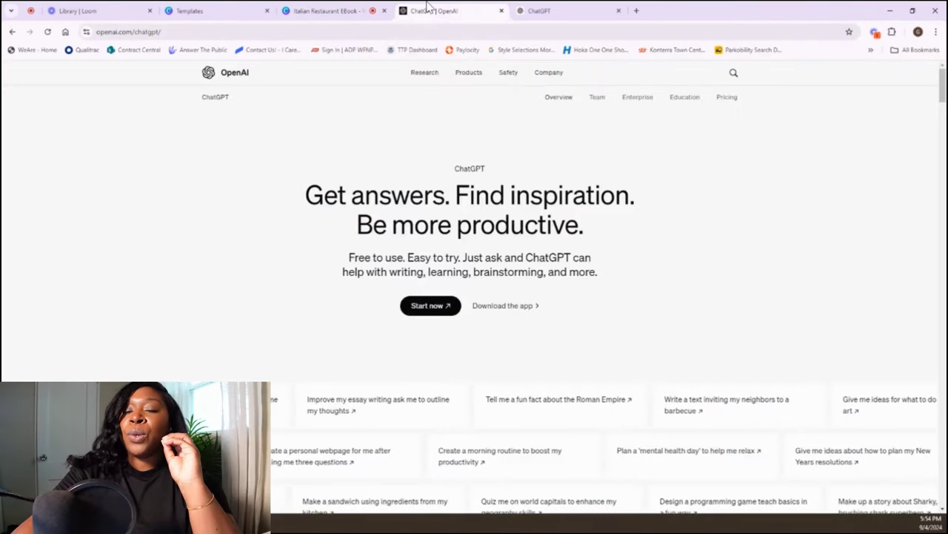
left_click(428, 305)
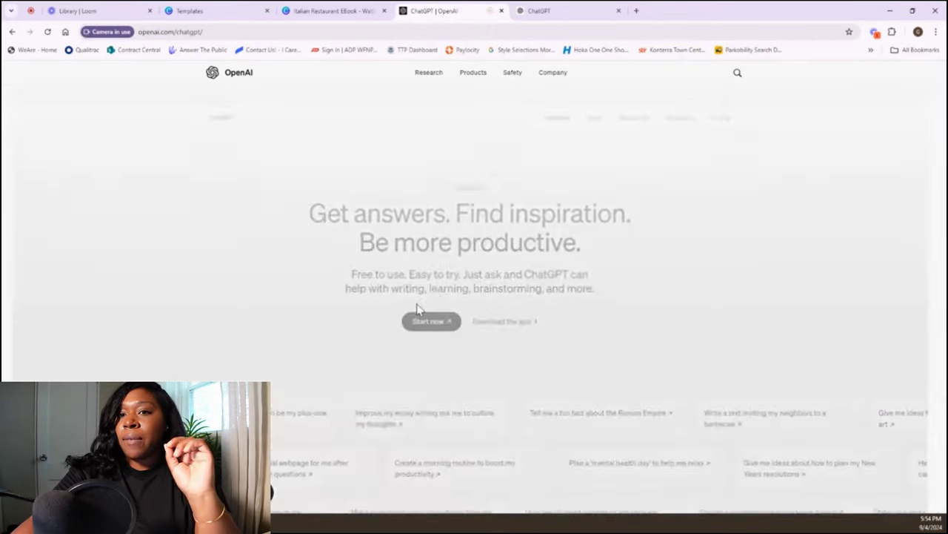
type("write me an ebook on ")
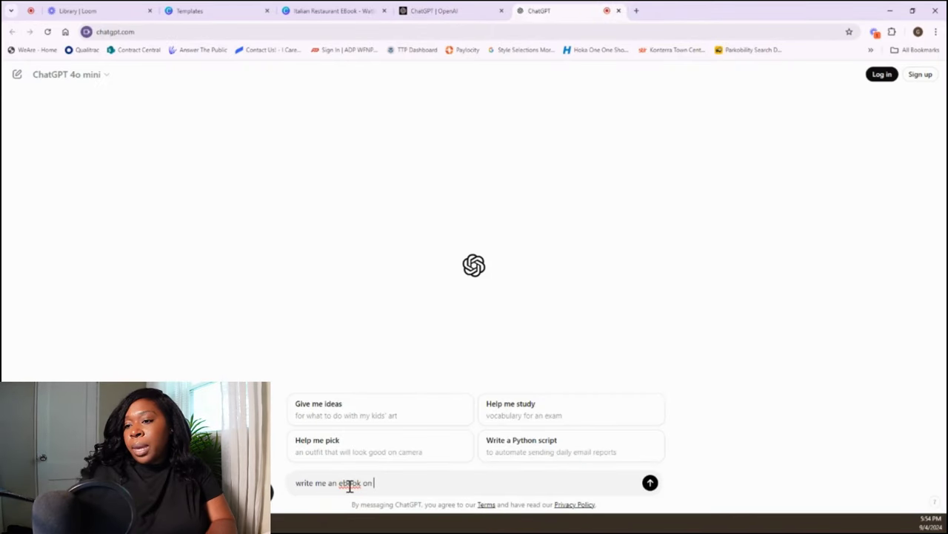
type("10 liberian dishes to make")
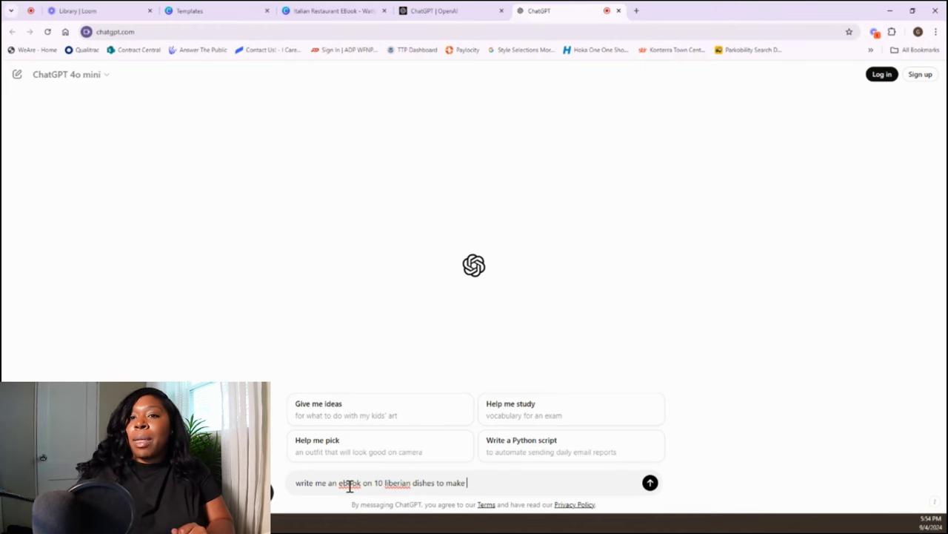
key("Return")
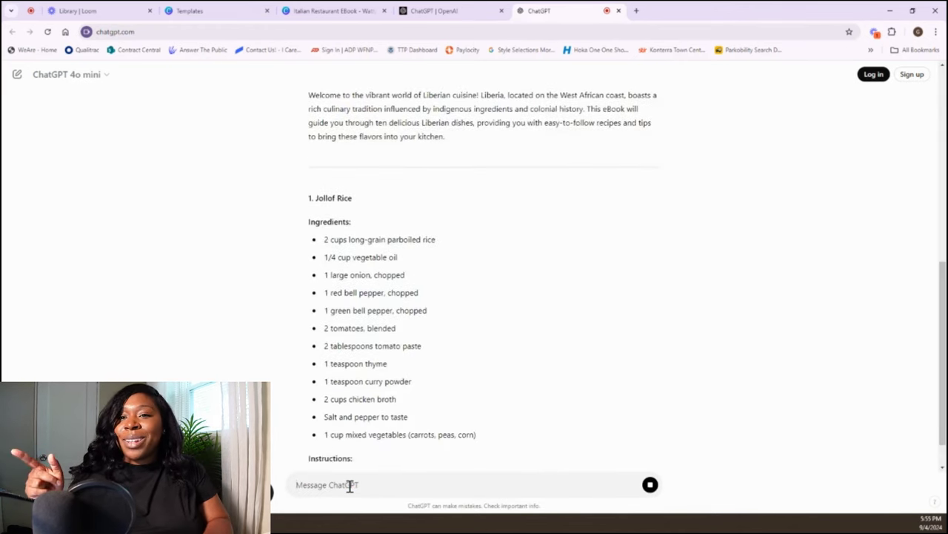
- Copy the full table of contents list, from Introduction to Conclusion, out of ChatGPT's generated ebook
scroll(167, 346, "up", 2)
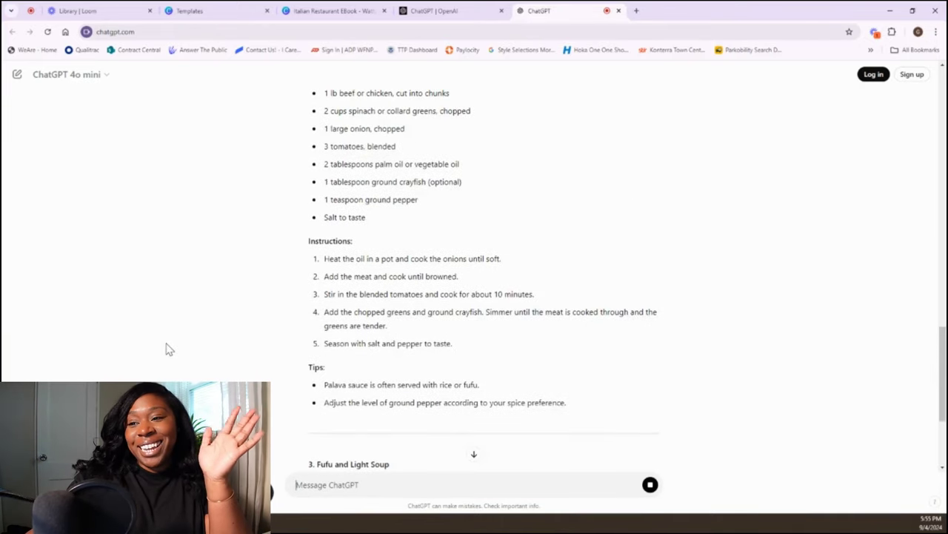
scroll(167, 347, "up", 2)
scroll(282, 284, "up", 5)
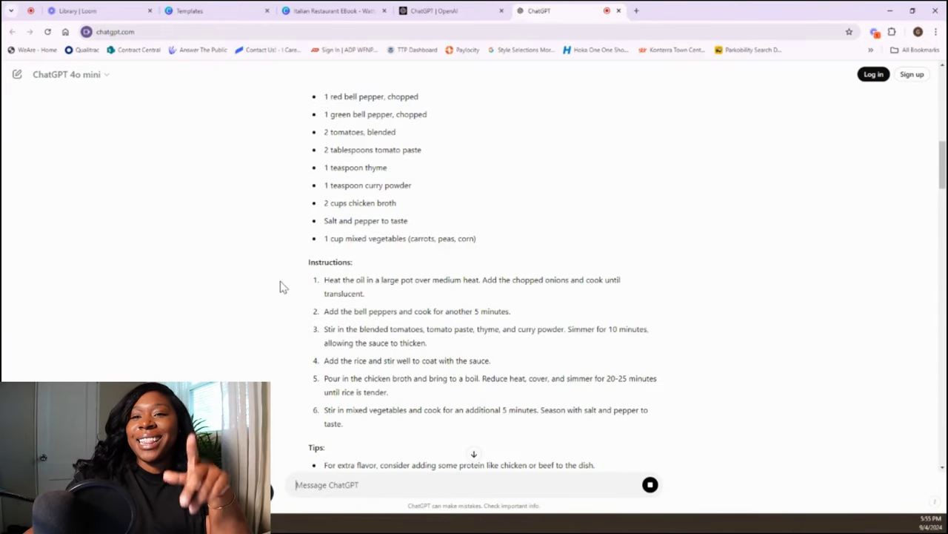
scroll(244, 250, "up", 5)
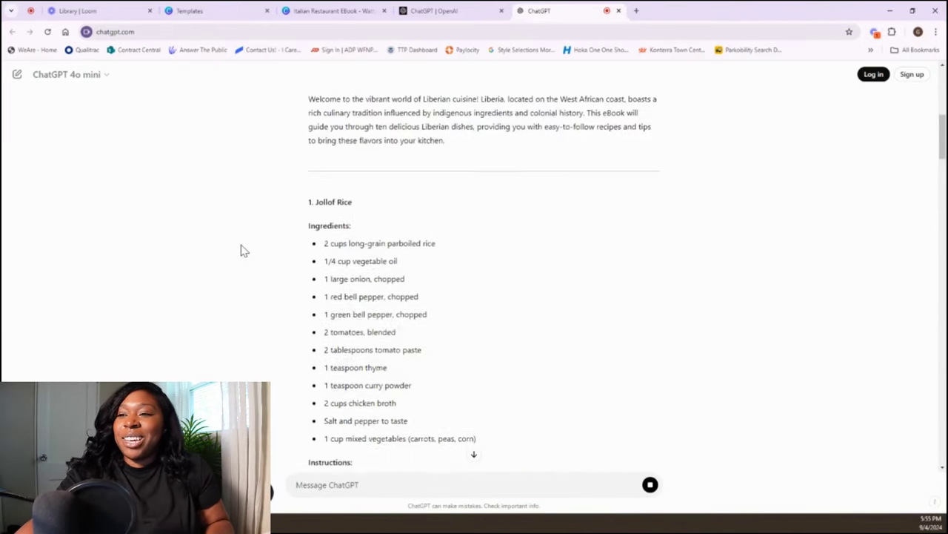
scroll(244, 250, "up", 4)
scroll(307, 167, "down", 2)
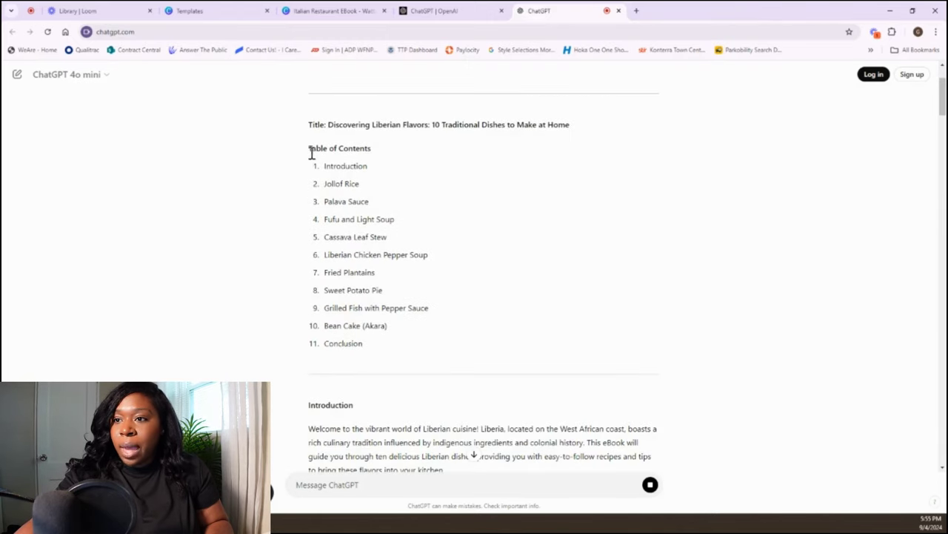
left_click_drag(312, 172, 406, 340)
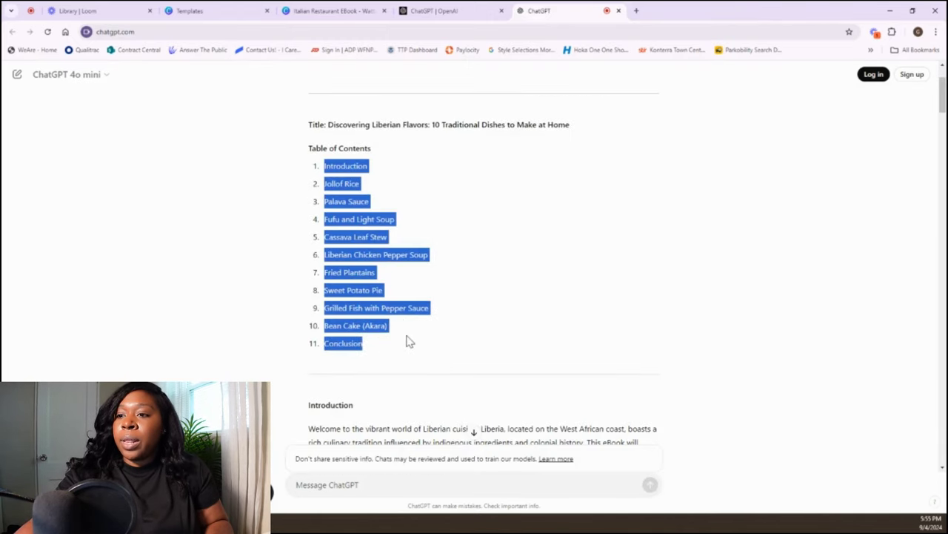
right_click(341, 331)
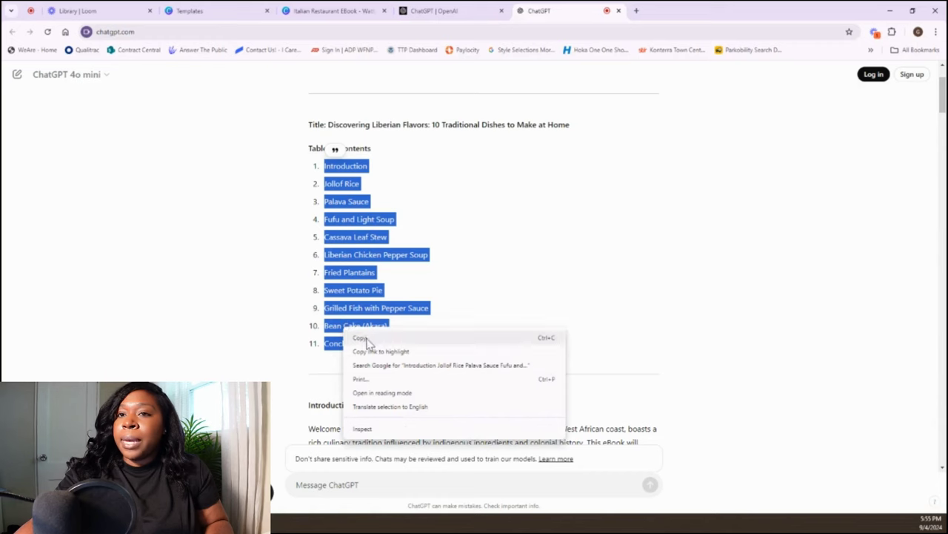
left_click(360, 337)
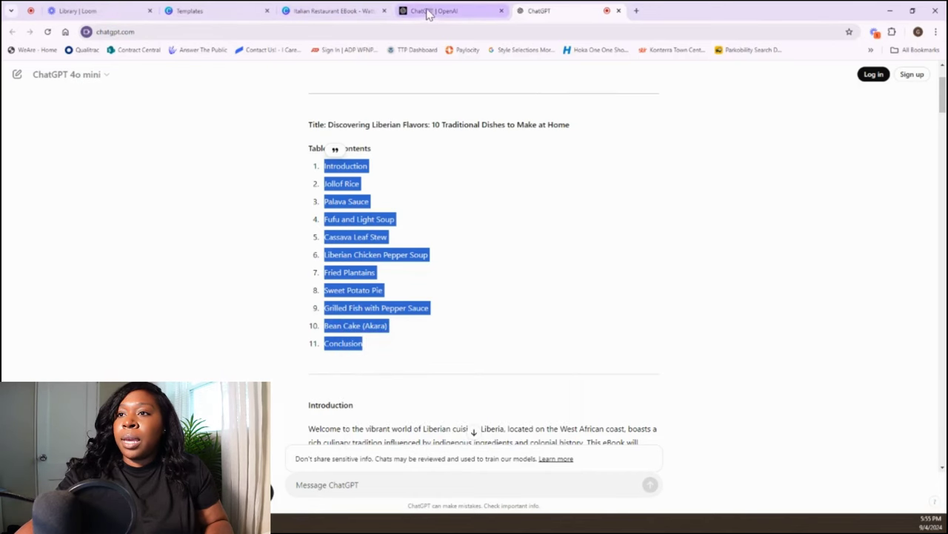
- Switch to the Canva ebook and compare its contents page with ChatGPT's table of contents
left_click(333, 11)
scroll(539, 265, "up", 2)
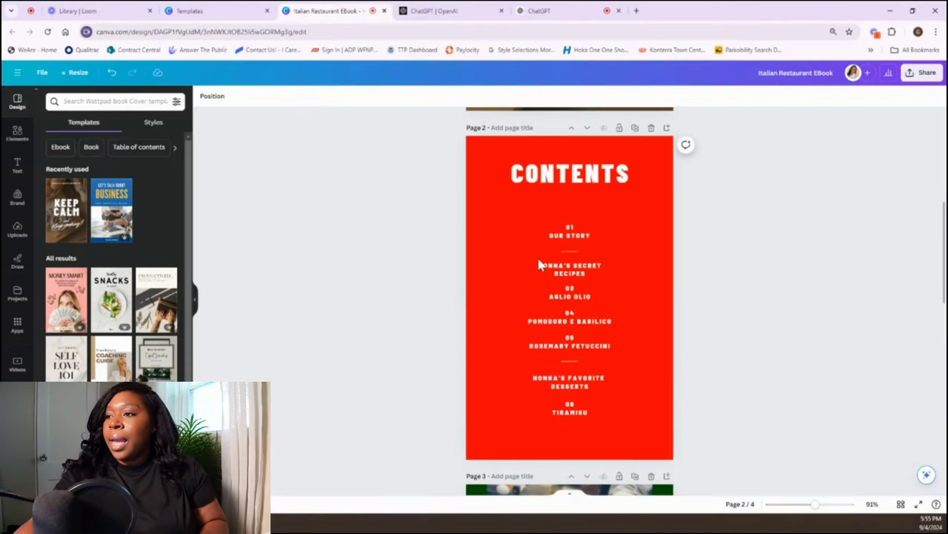
left_click(548, 14)
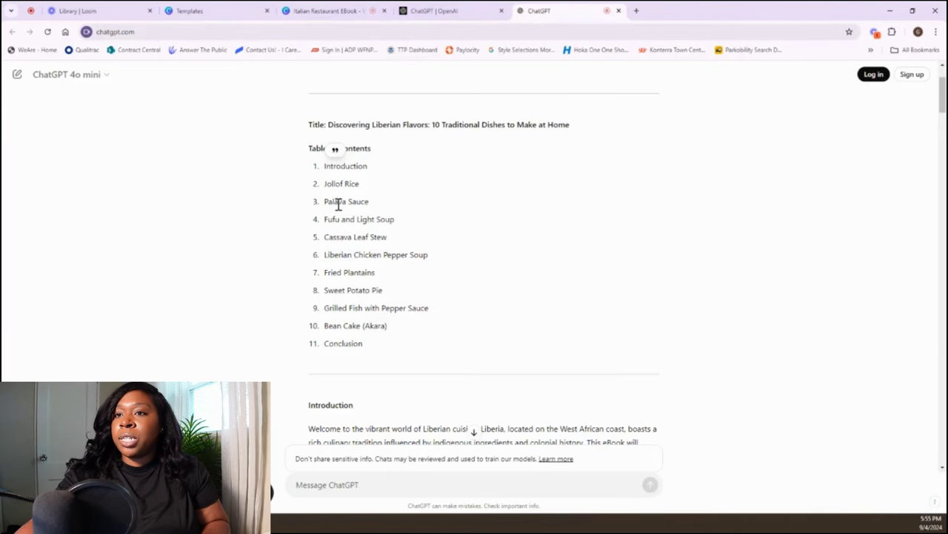
left_click(204, 12)
left_click(318, 11)
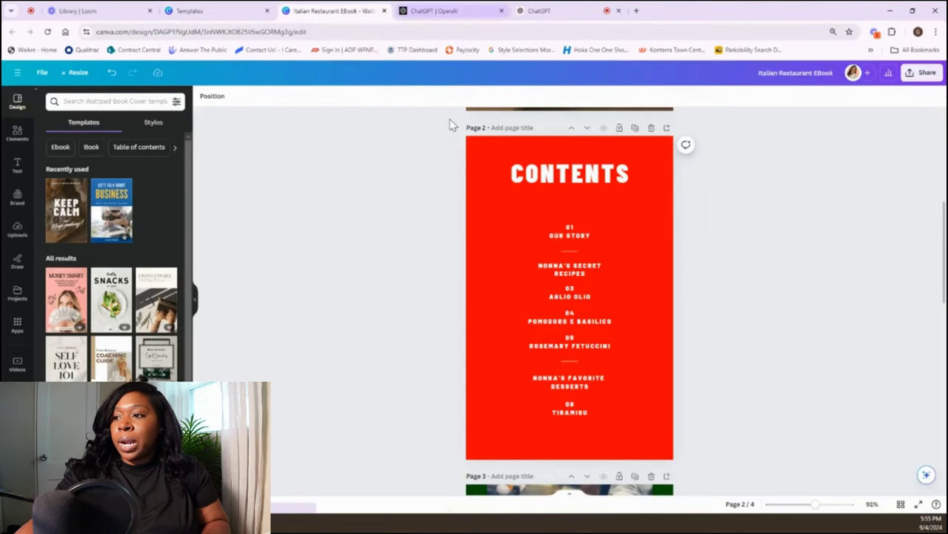
- On the contents page, replace "Nonna's Secret Recipes" with "Jollof Rice" and the dish under 03 with "Palava Sauce", following ChatGPT's list
double_click(575, 236)
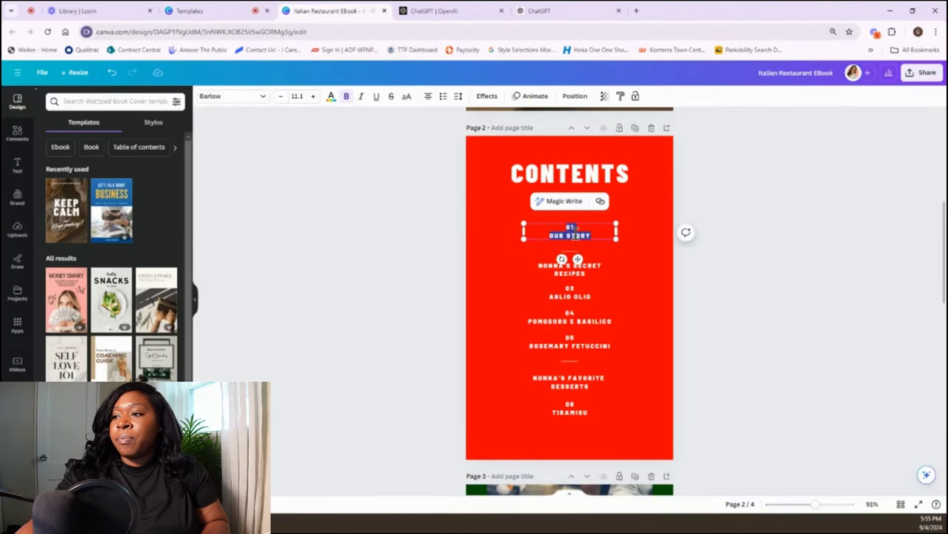
double_click(587, 268)
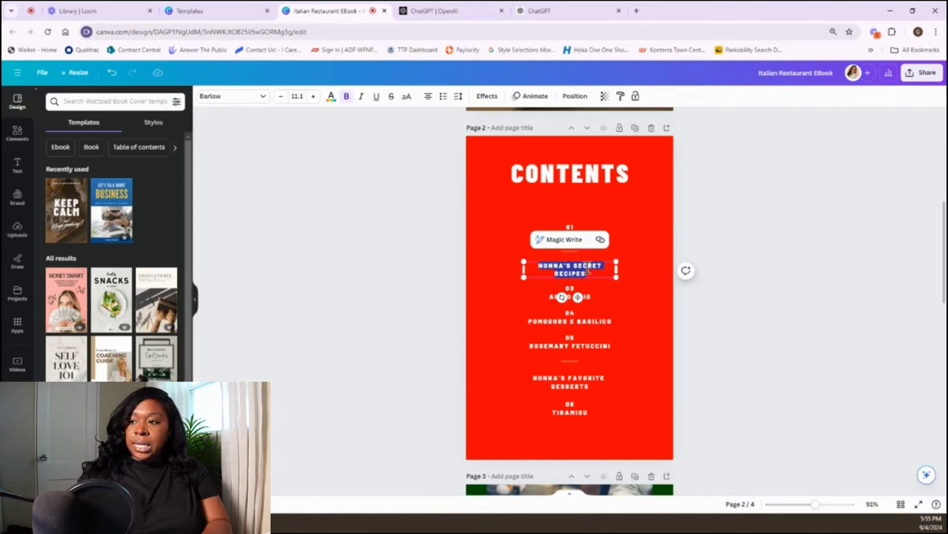
type("Jel")
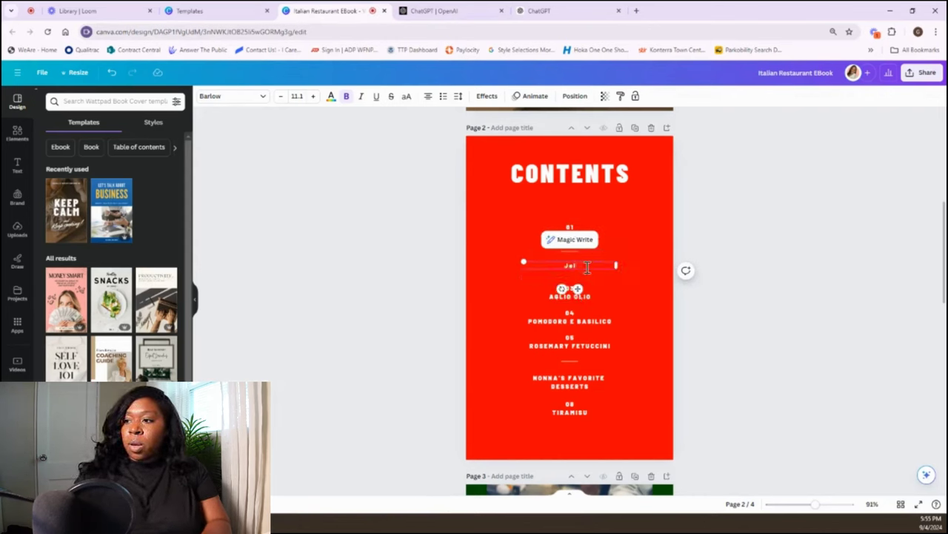
type("lof rice")
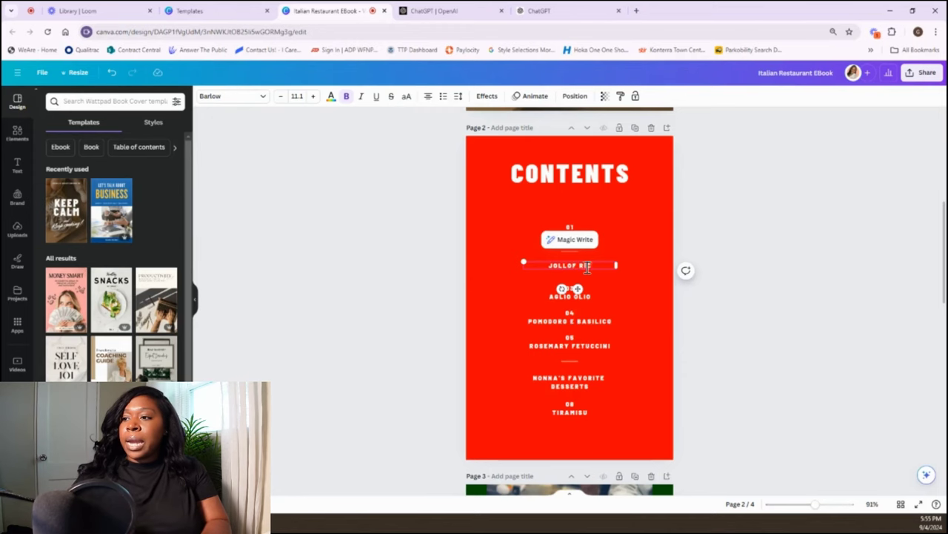
left_click(572, 14)
left_click(322, 10)
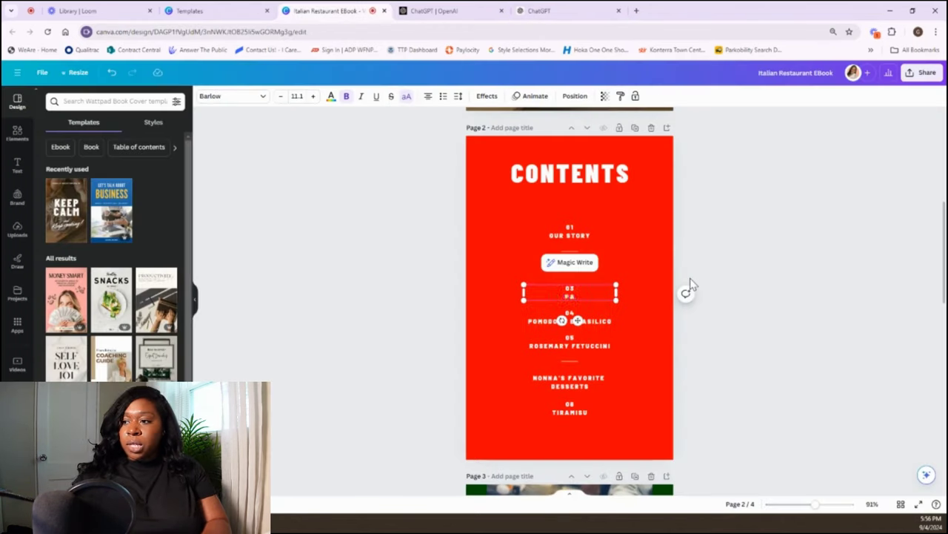
- Change the green background of page 3 to the medium gray default color
scroll(689, 283, "down", 5)
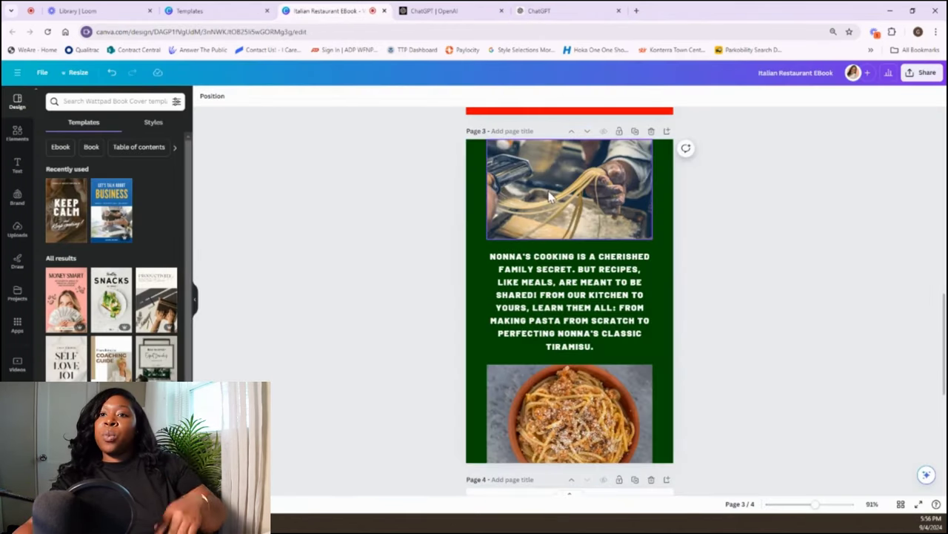
left_click(474, 279)
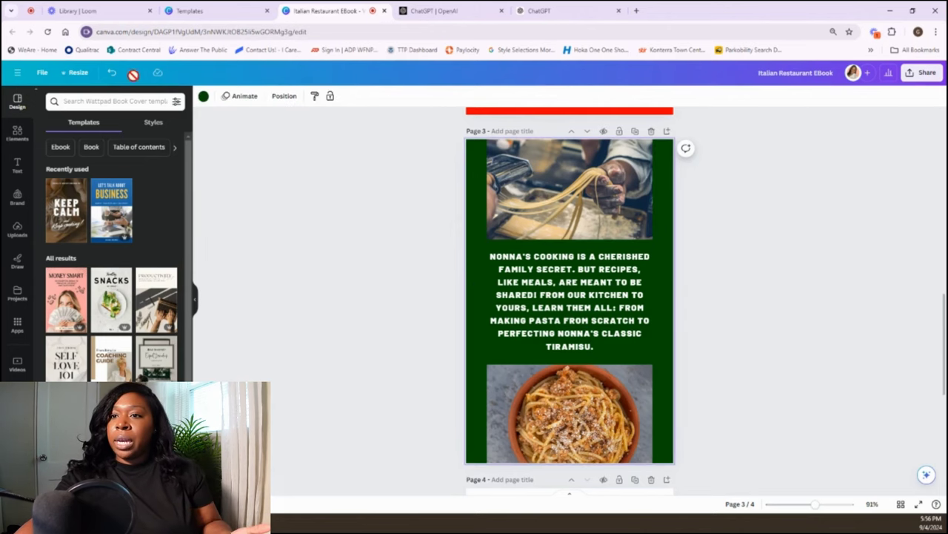
left_click(203, 97)
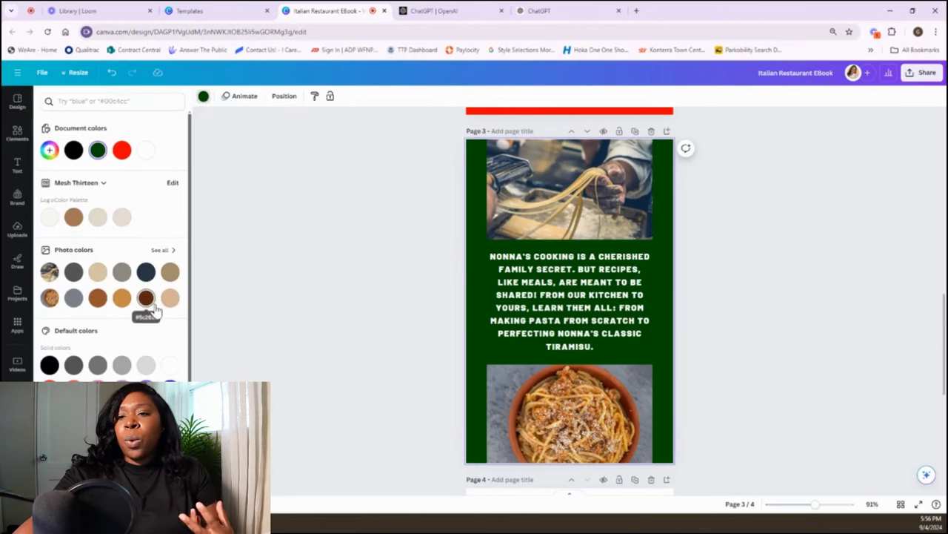
scroll(144, 275, "down", 1)
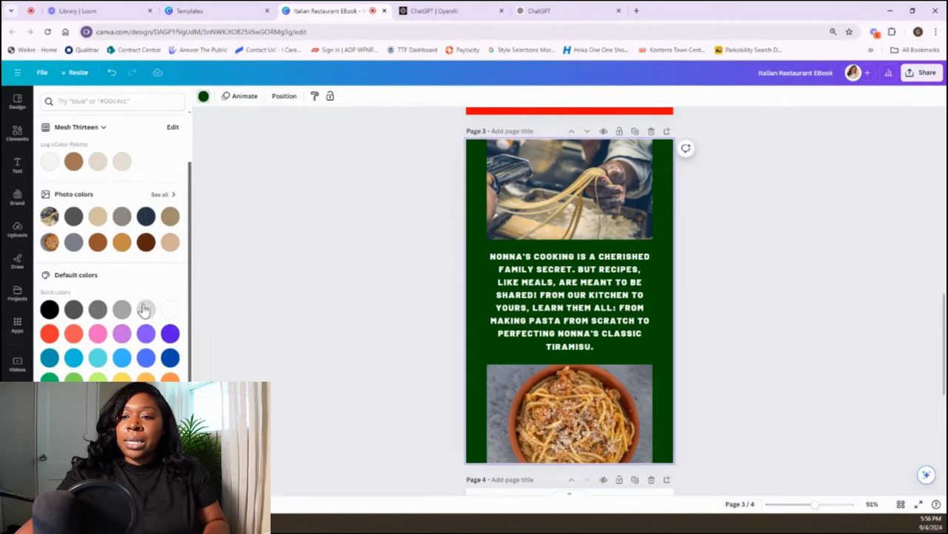
left_click(97, 313)
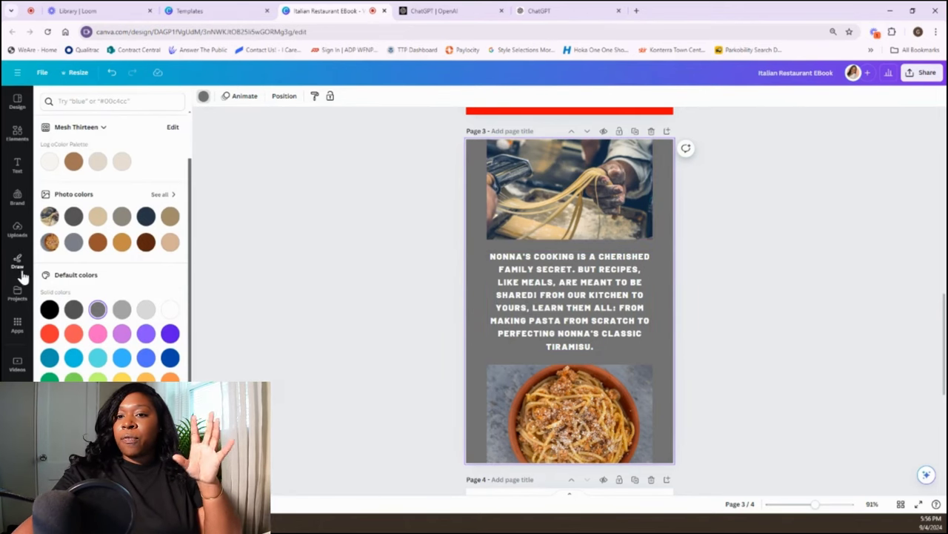
- Replace page 3 with the "About the Authors" page from the Neutral Minimalist Aesthetic Finance Basics template
left_click(20, 95)
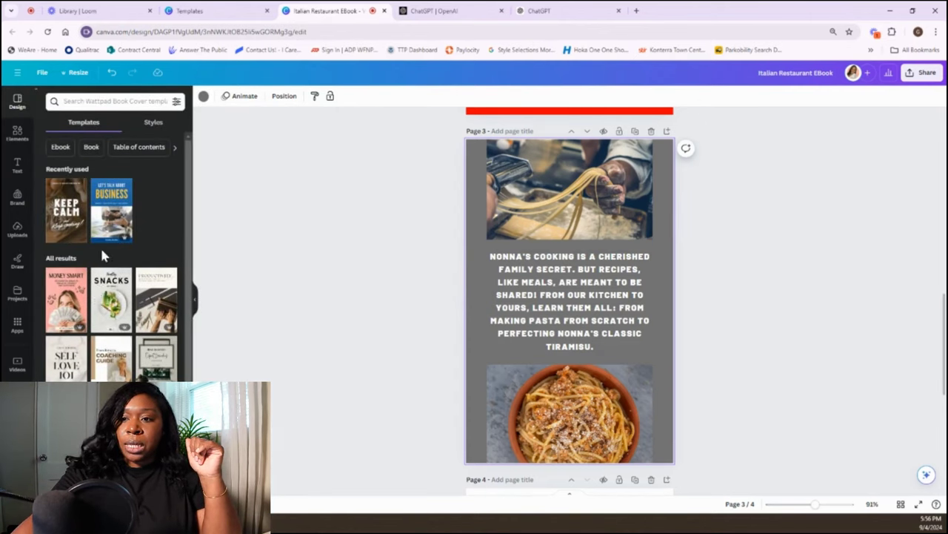
scroll(129, 248, "down", 3)
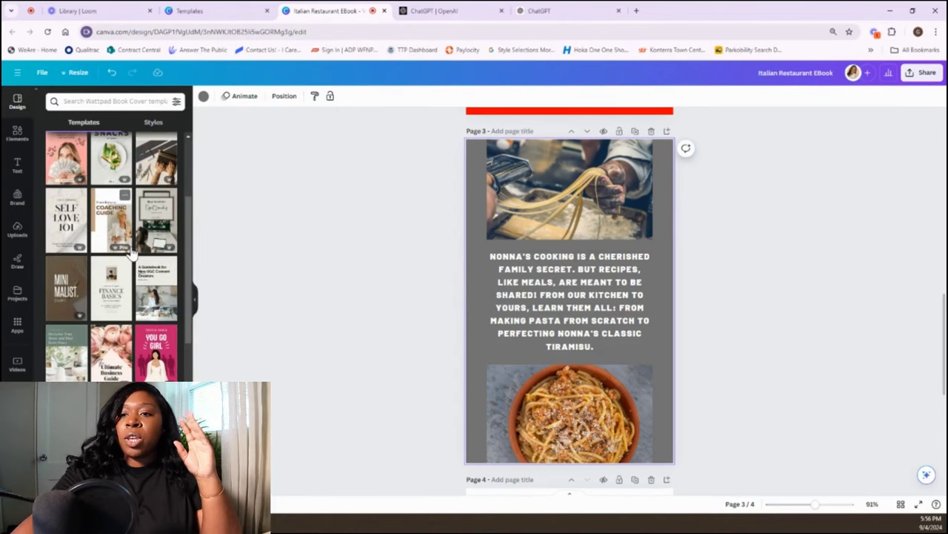
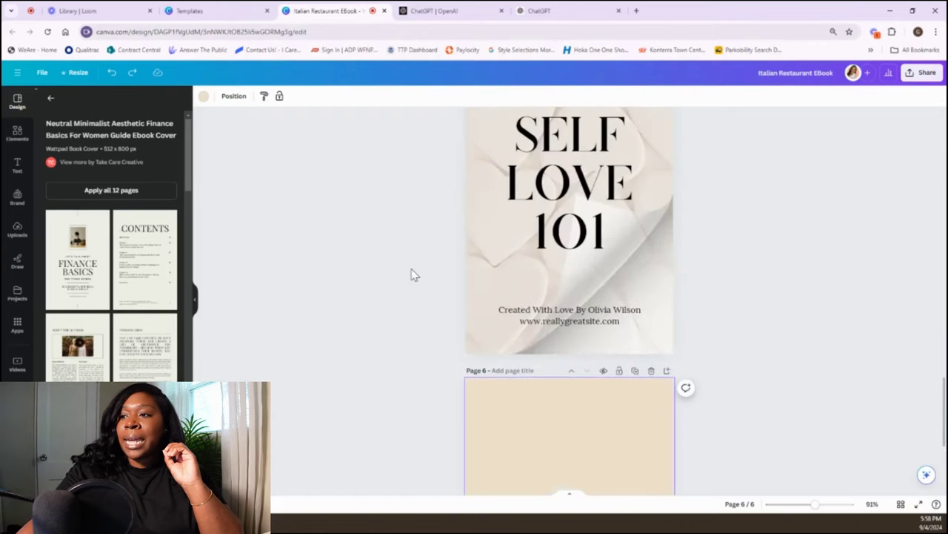
scroll(414, 275, "up", 3)
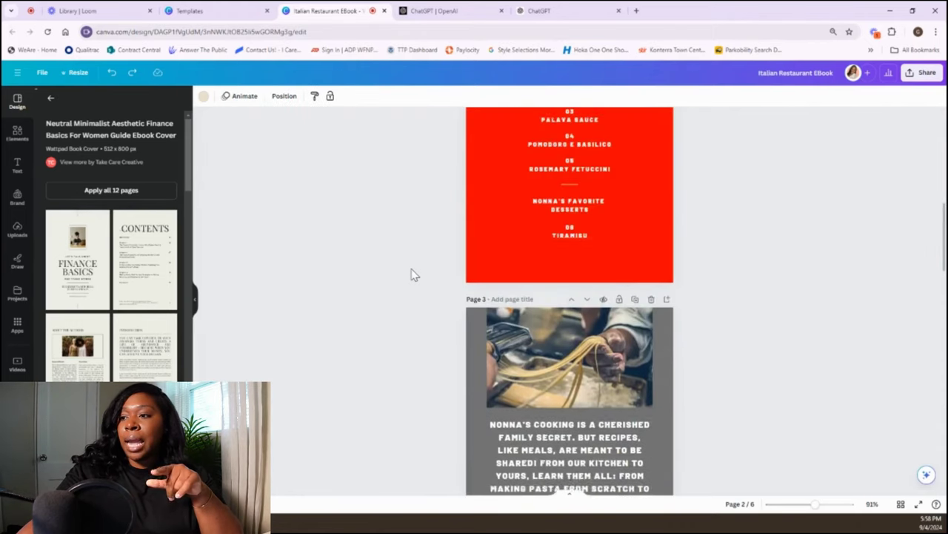
scroll(474, 252, "down", 3)
left_click(528, 228)
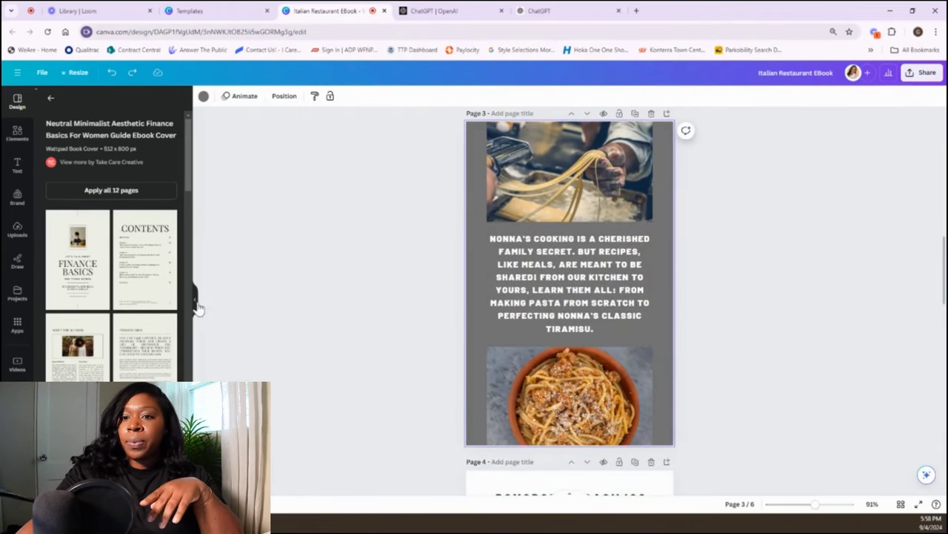
scroll(144, 278, "down", 5)
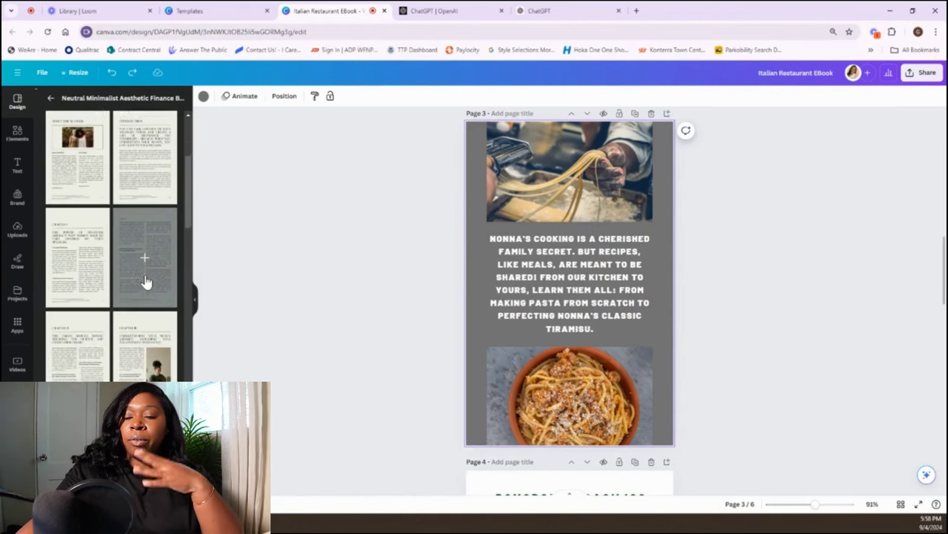
scroll(145, 280, "up", 5)
left_click(77, 266)
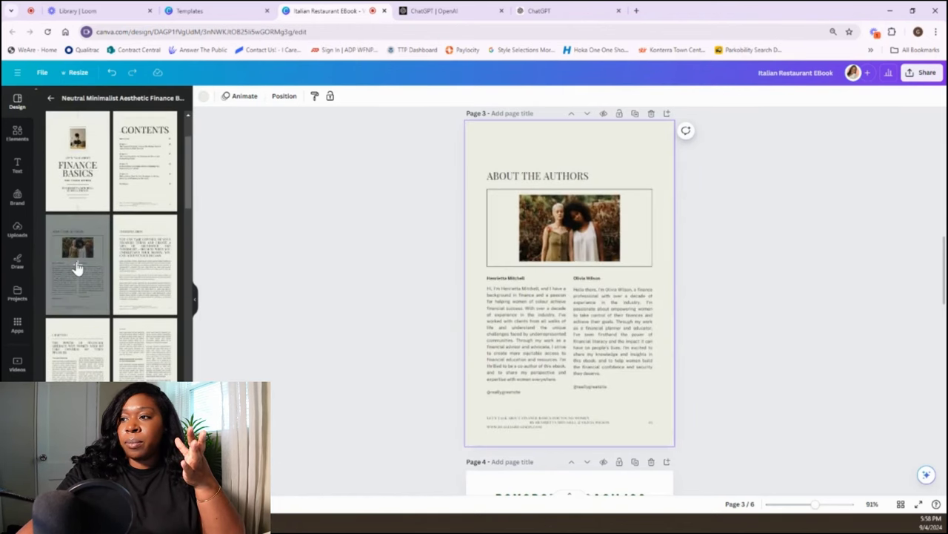
- Change the red background of the contents page to the beige document color
scroll(255, 267, "up", 5)
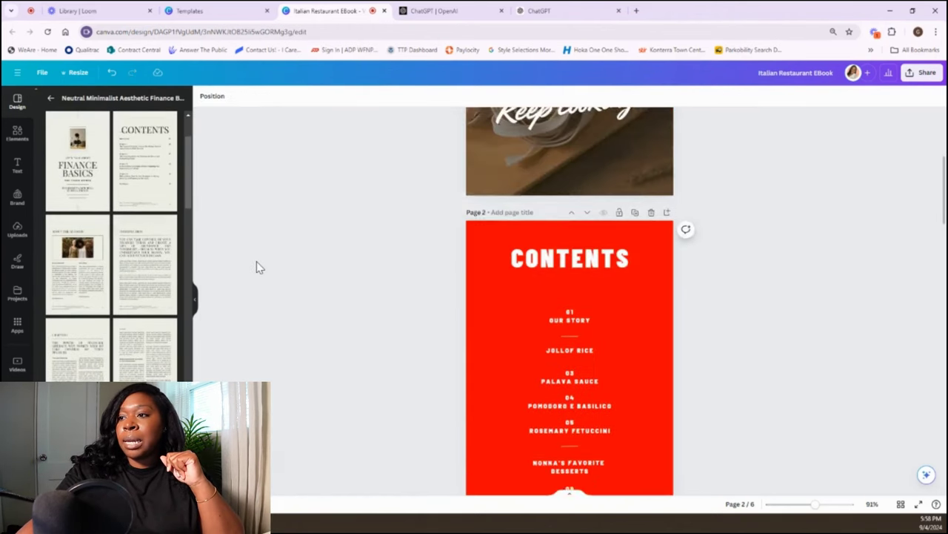
left_click(481, 321)
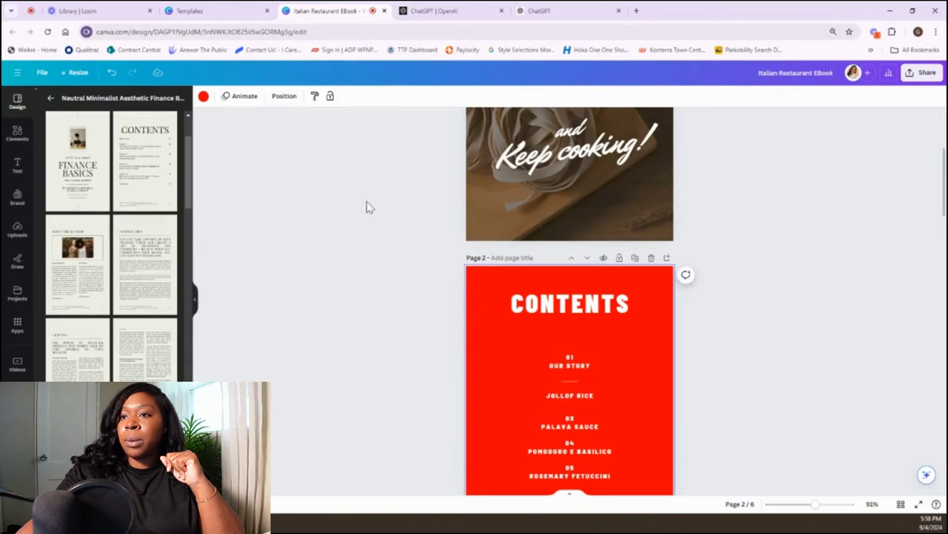
left_click(203, 97)
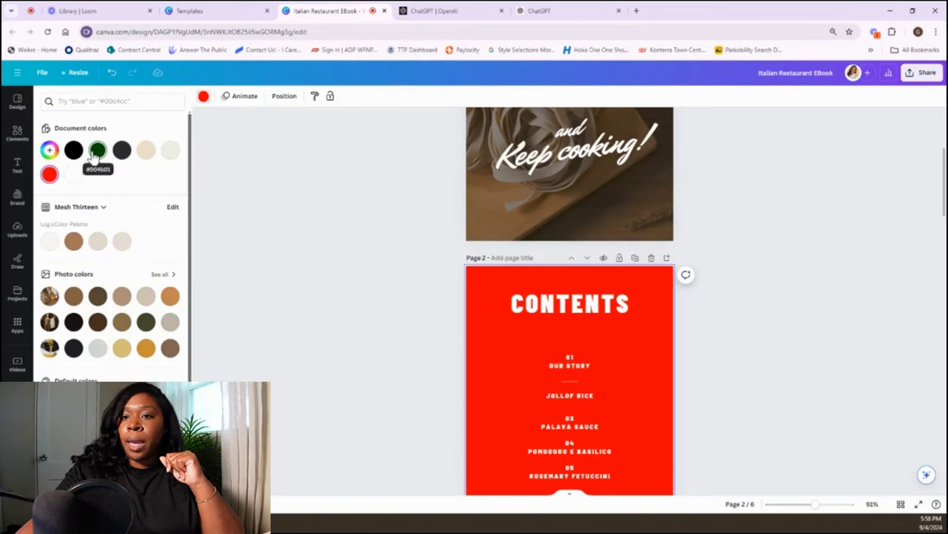
left_click(146, 156)
scroll(264, 246, "down", 1)
scroll(430, 244, "up", 2)
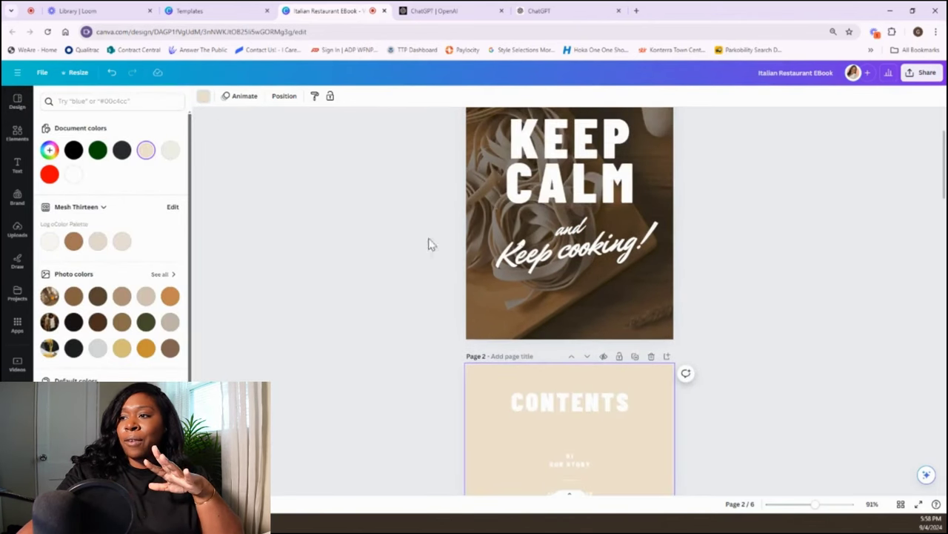
scroll(544, 238, "down", 3)
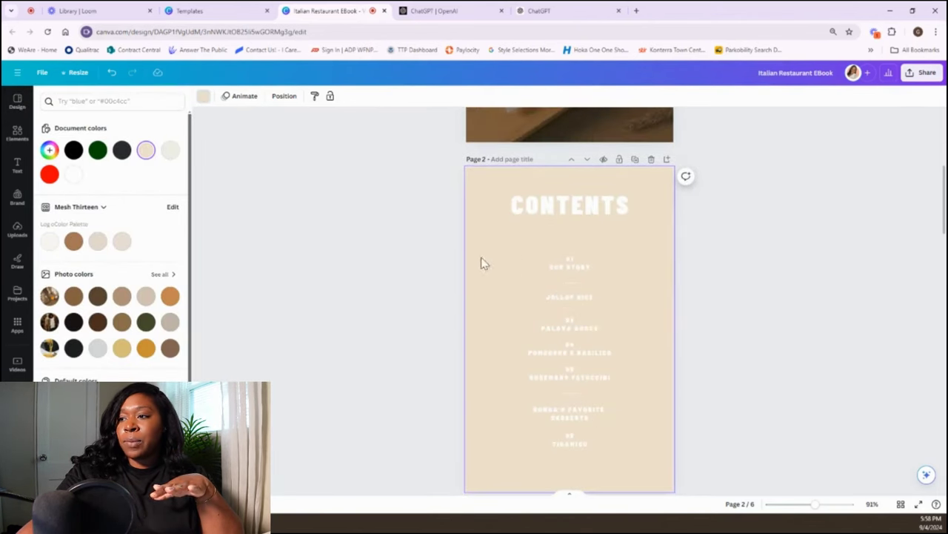
- Recolor the contents page's heading, divider lines and all entries to black
left_click(511, 197)
key("ctrl+shift+z")
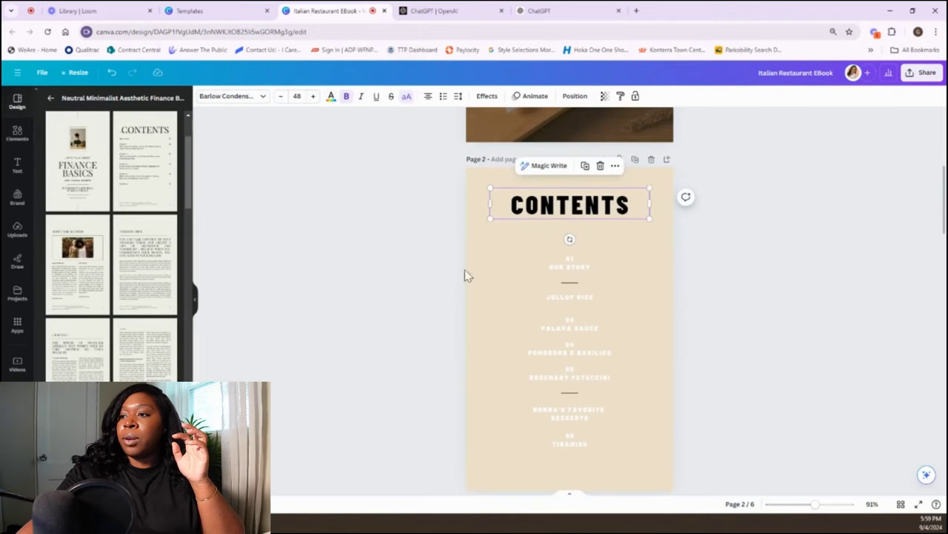
left_click_drag(499, 233, 630, 478)
left_click(353, 97)
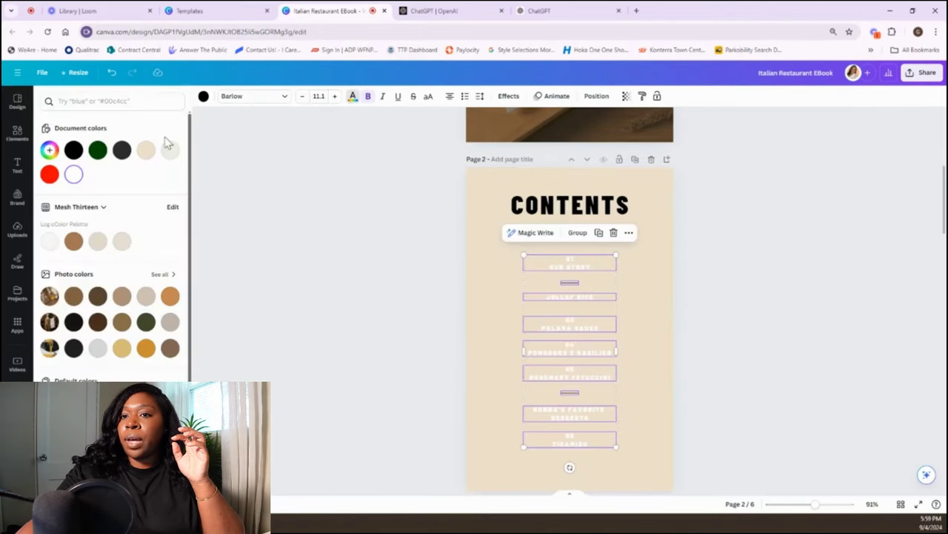
left_click(73, 151)
left_click(437, 298)
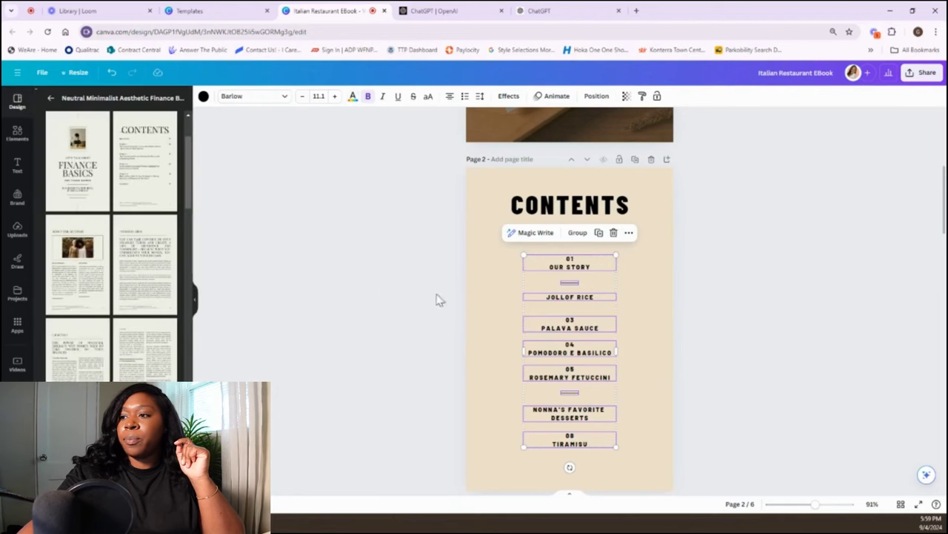
- Compare the contents page with the "About the Authors" page and check the font of its heading
scroll(804, 311, "down", 3)
scroll(804, 311, "up", 3)
scroll(804, 311, "down", 5)
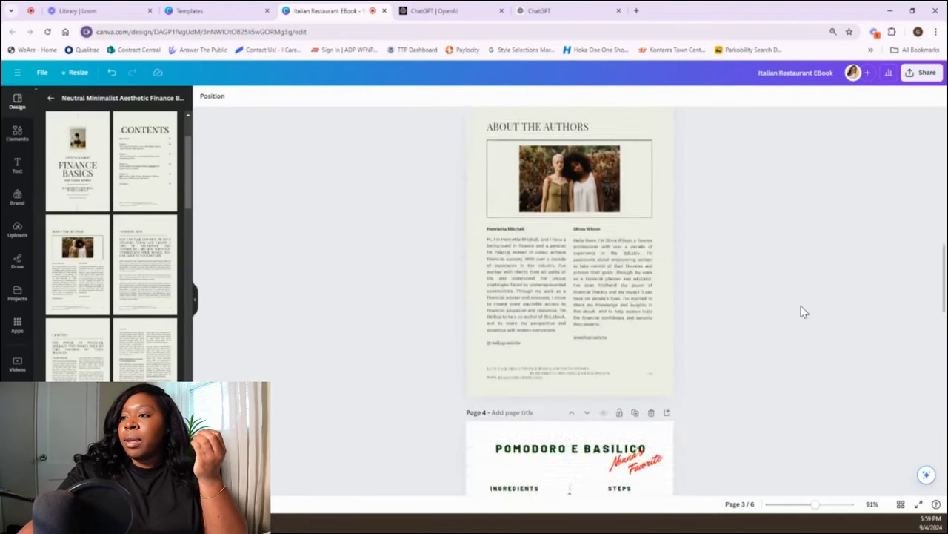
scroll(804, 311, "up", 10)
scroll(804, 311, "down", 7)
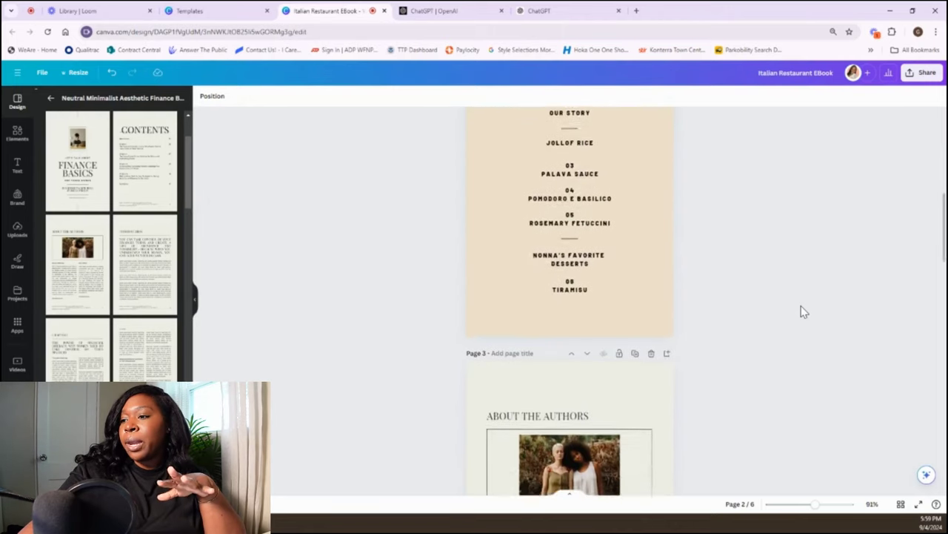
scroll(804, 311, "down", 1)
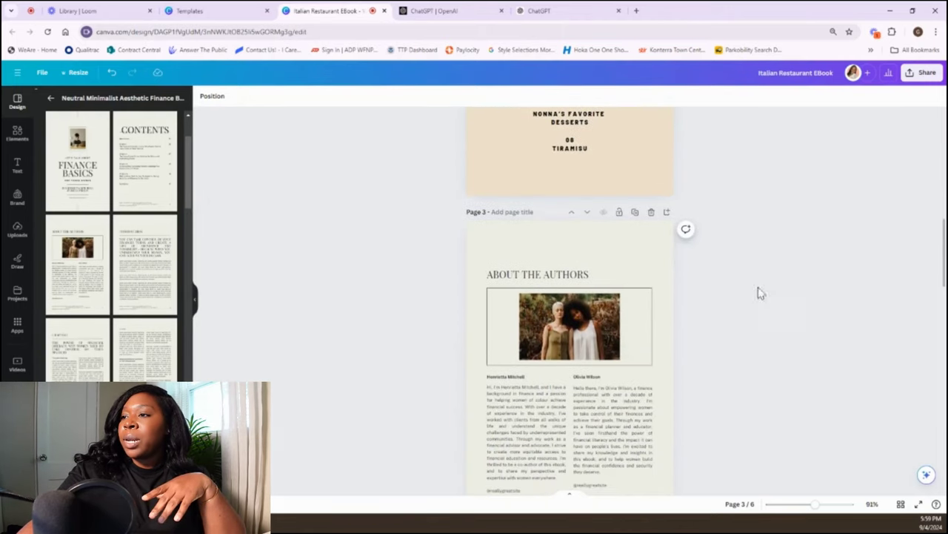
left_click(561, 280)
left_click(567, 152)
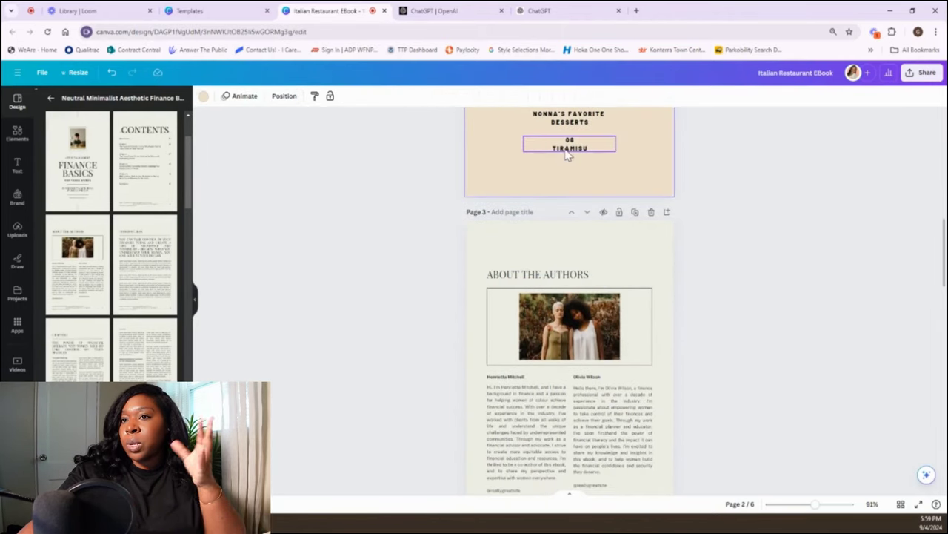
left_click(566, 152)
left_click(564, 275)
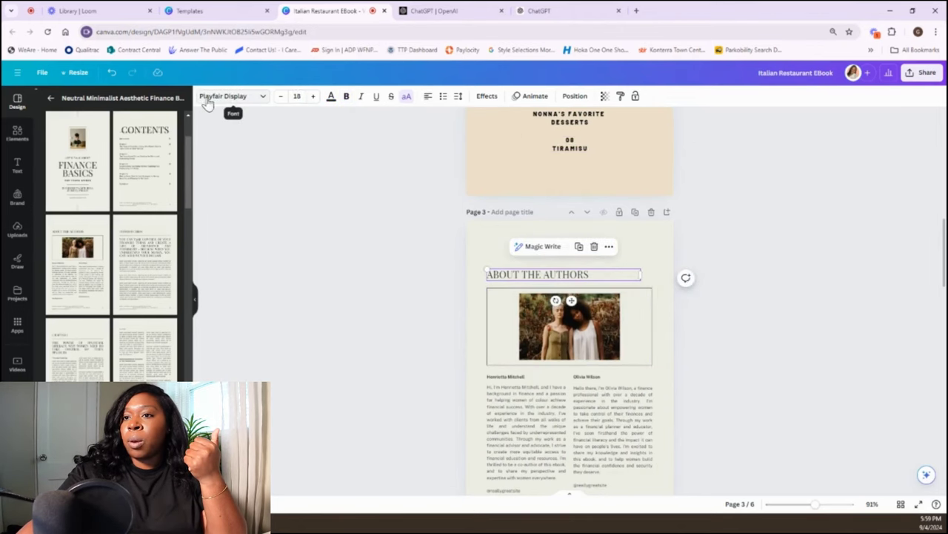
left_click(413, 256)
- Set all entries below the contents heading in Playfair Display without bold
scroll(412, 257, "up", 5)
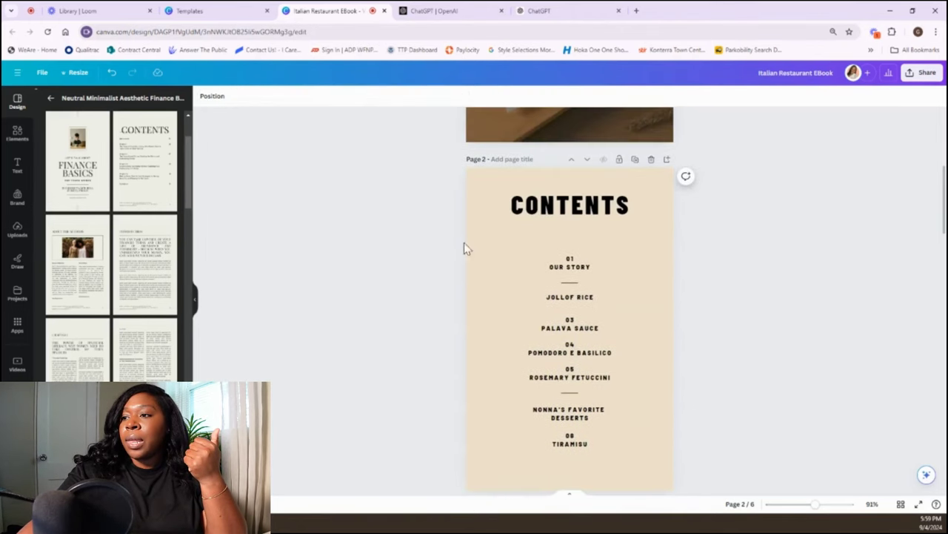
left_click_drag(504, 250, 647, 466)
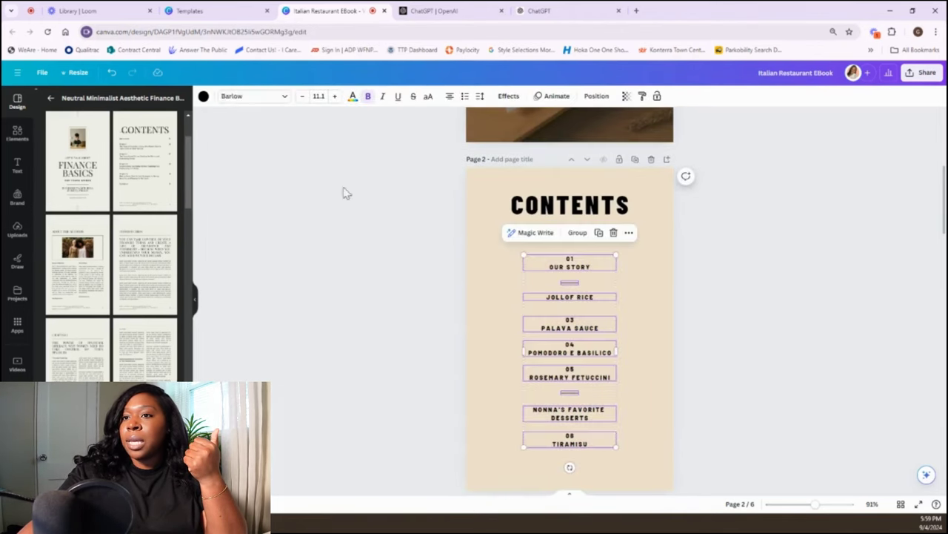
left_click(268, 103)
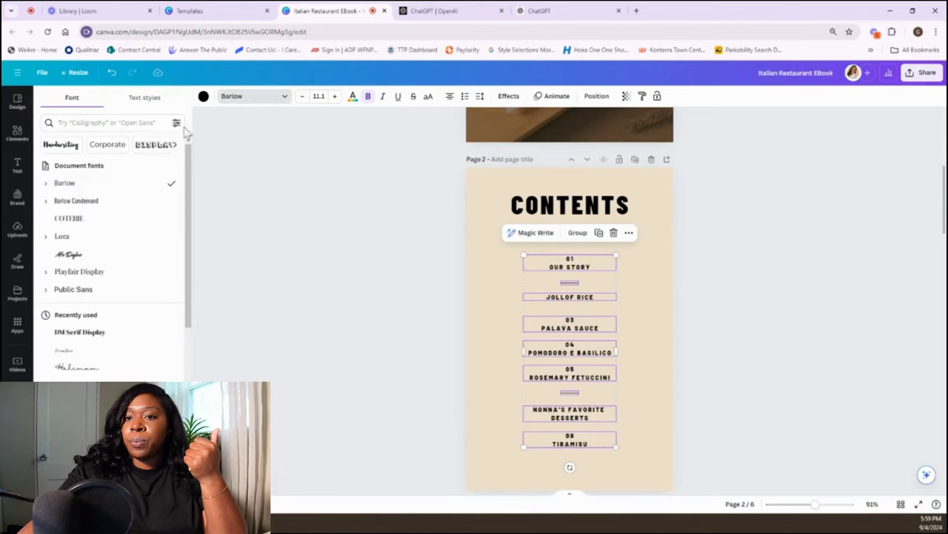
left_click(106, 277)
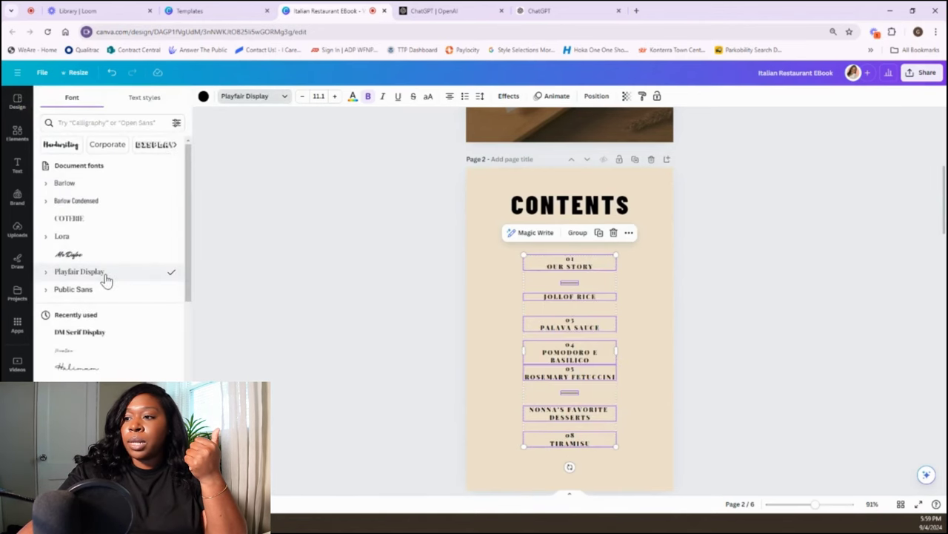
left_click(790, 282)
scroll(775, 267, "down", 1)
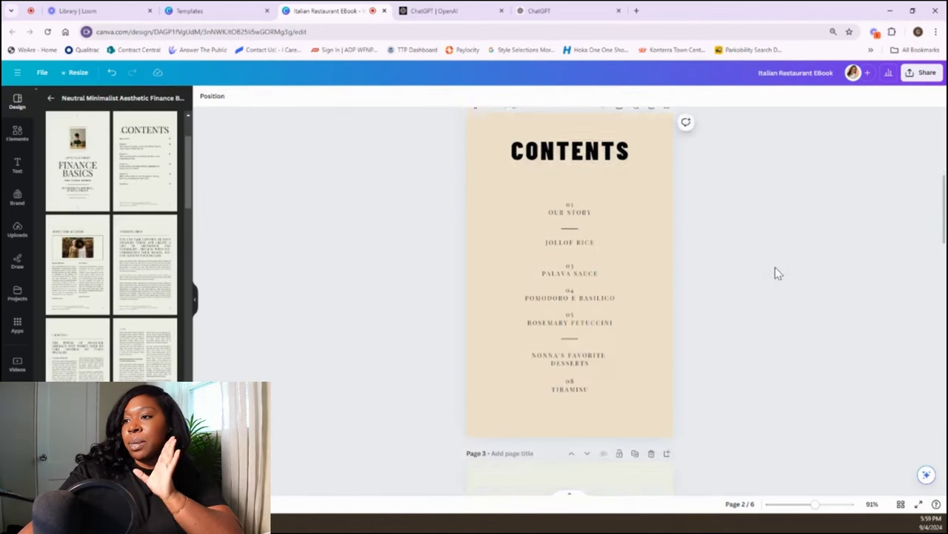
- Replace the cover line "Nonna's Secret Recipes to" with "LIBERIAN MAMIE'S KITCHEN"
scroll(772, 263, "up", 2)
scroll(771, 263, "up", 3)
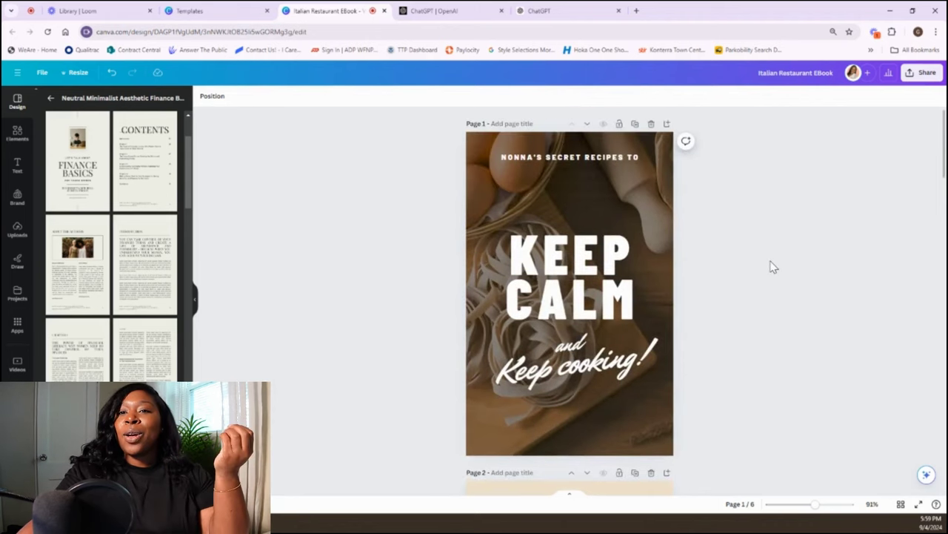
scroll(771, 266, "down", 5)
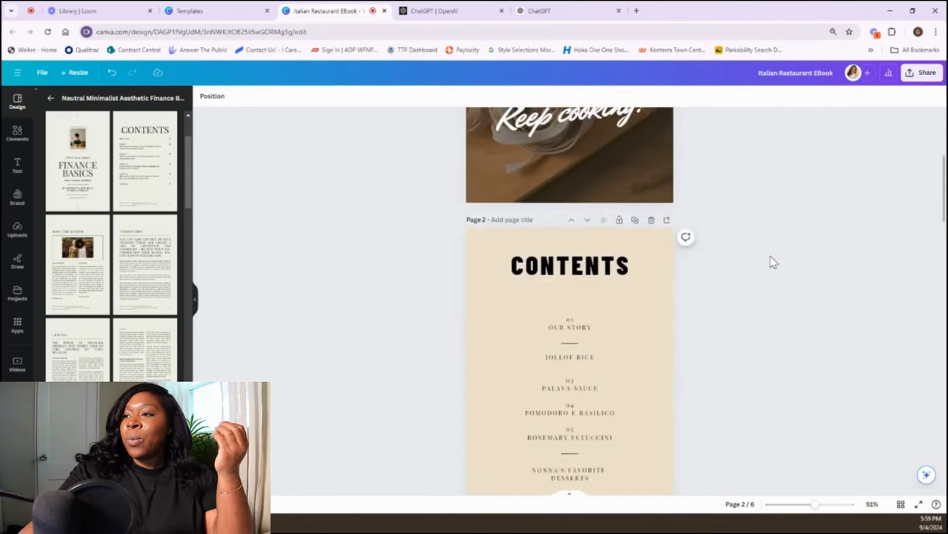
scroll(770, 261, "up", 3)
scroll(770, 261, "down", 3)
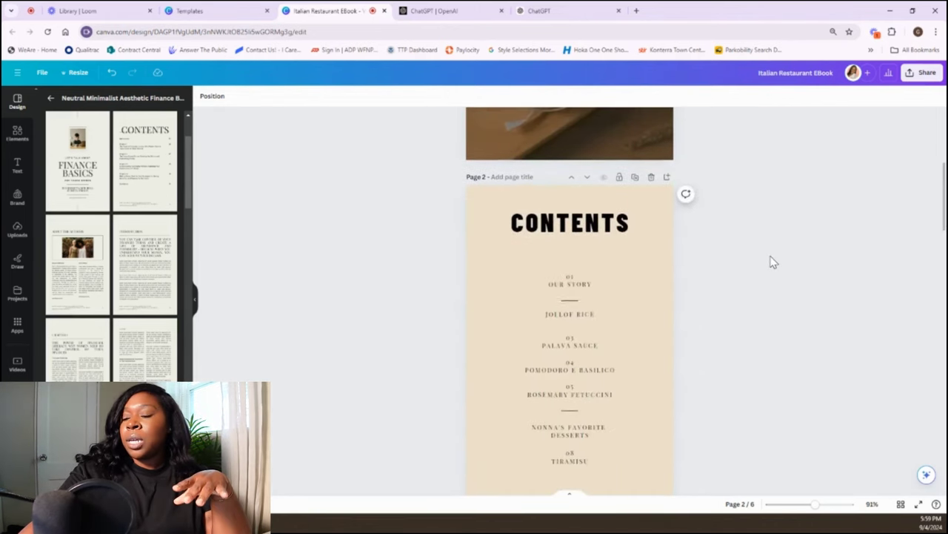
scroll(741, 207, "up", 3)
left_click(543, 158)
key("ctrl+a")
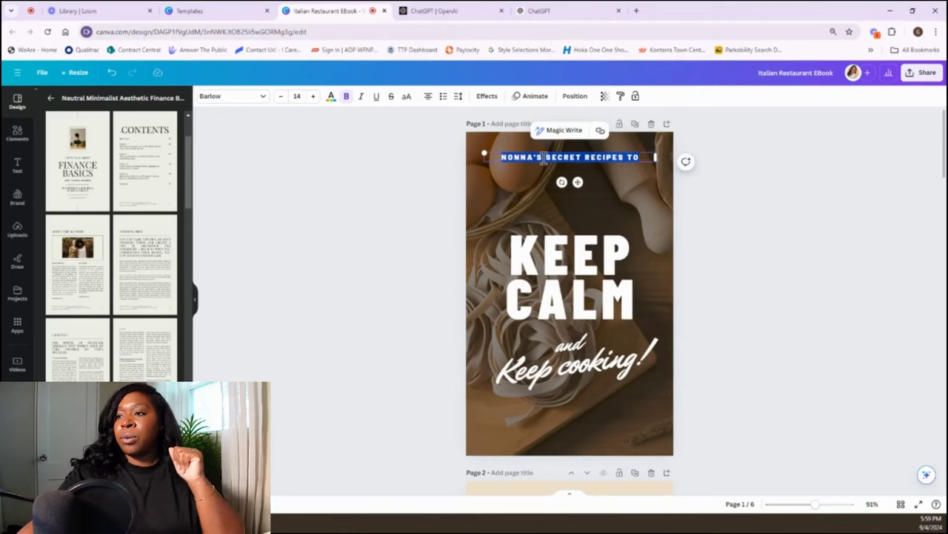
key("BackSpace")
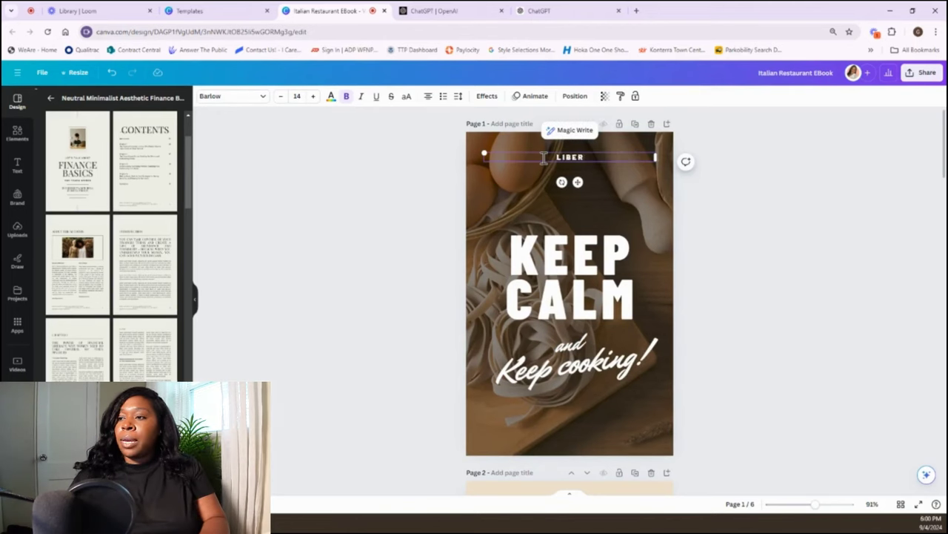
type("LIBERIAN MAMIE")
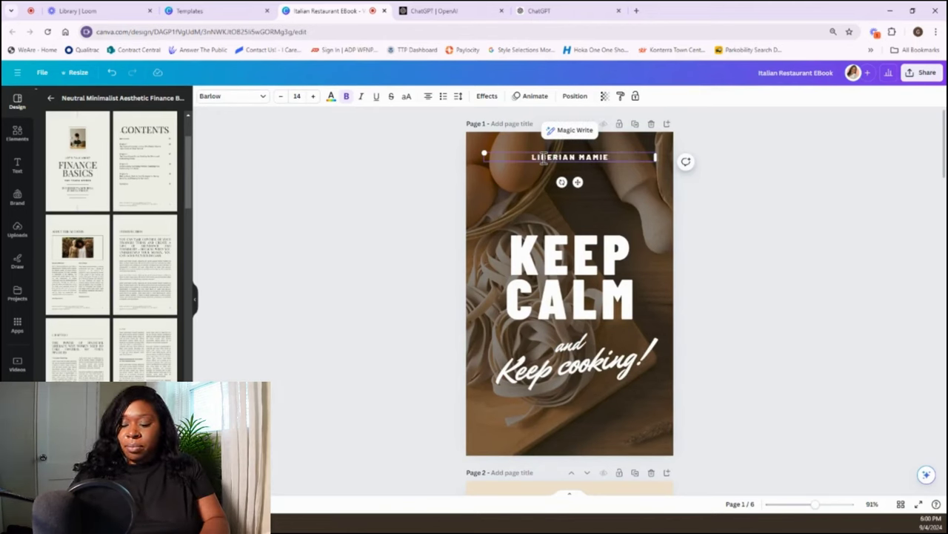
type("'S KITCHEN")
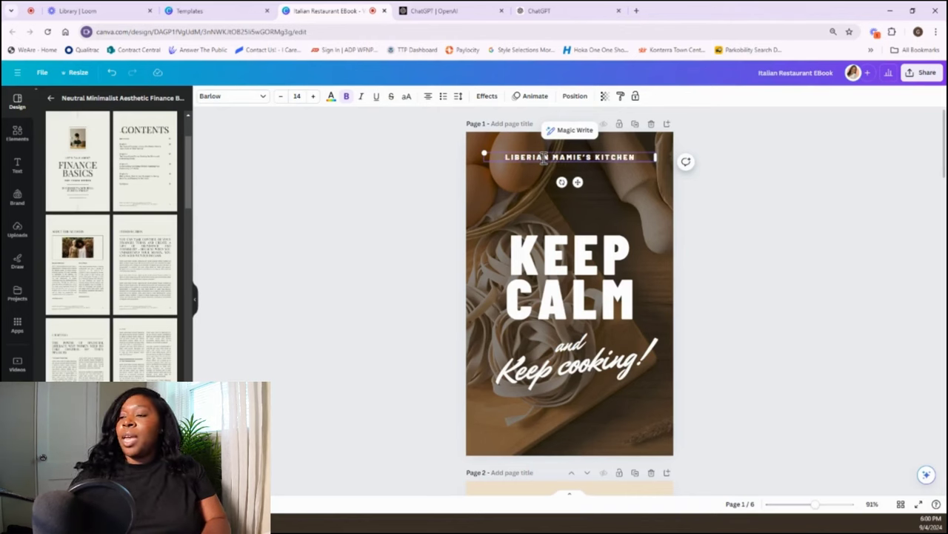
left_click(850, 231)
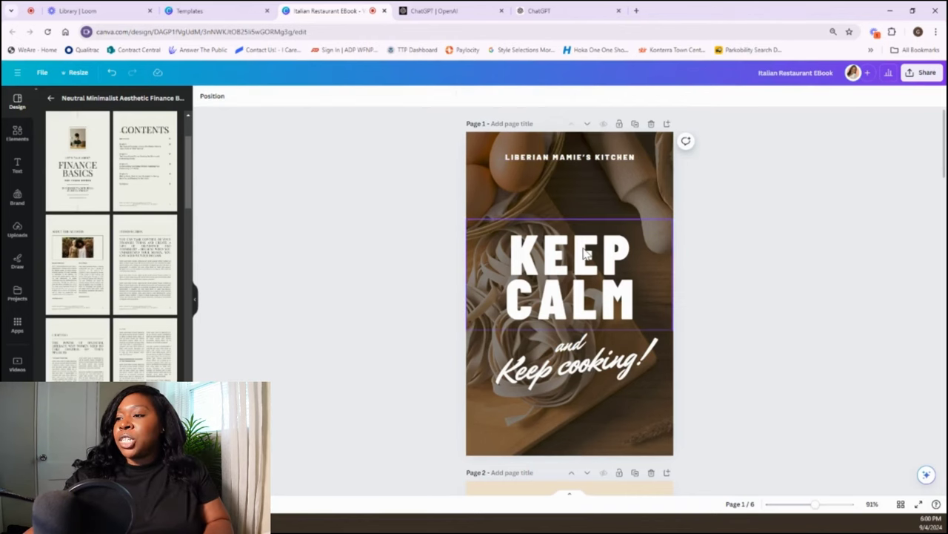
left_click(638, 292)
left_click(638, 293)
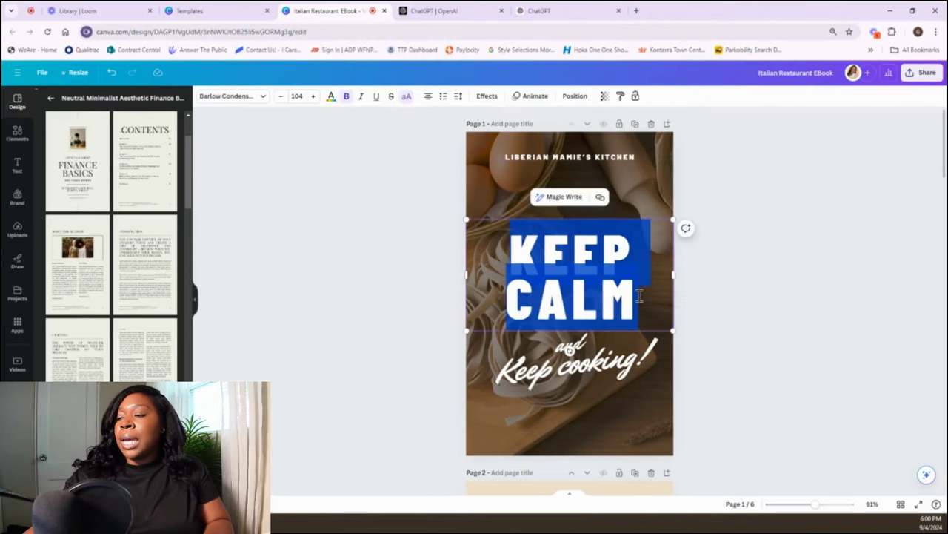
left_click(732, 277)
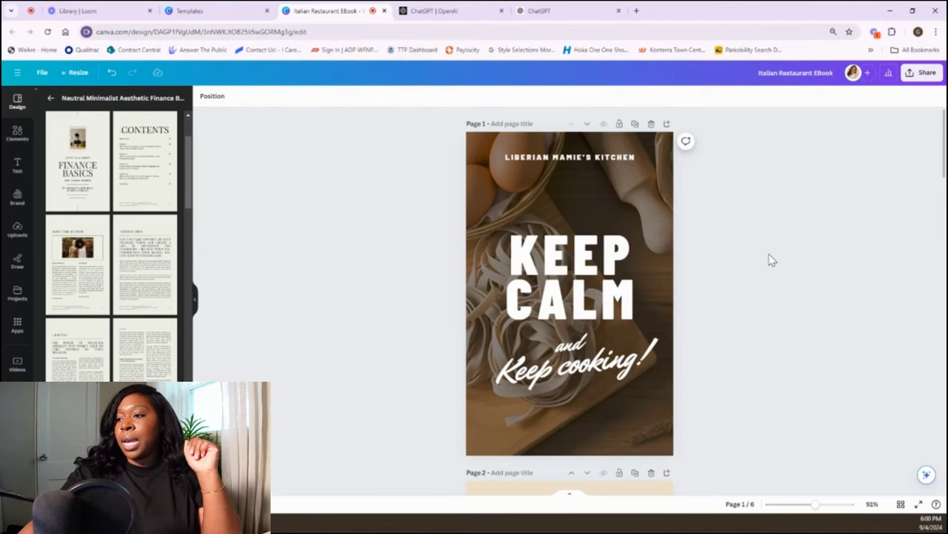
scroll(770, 260, "down", 6)
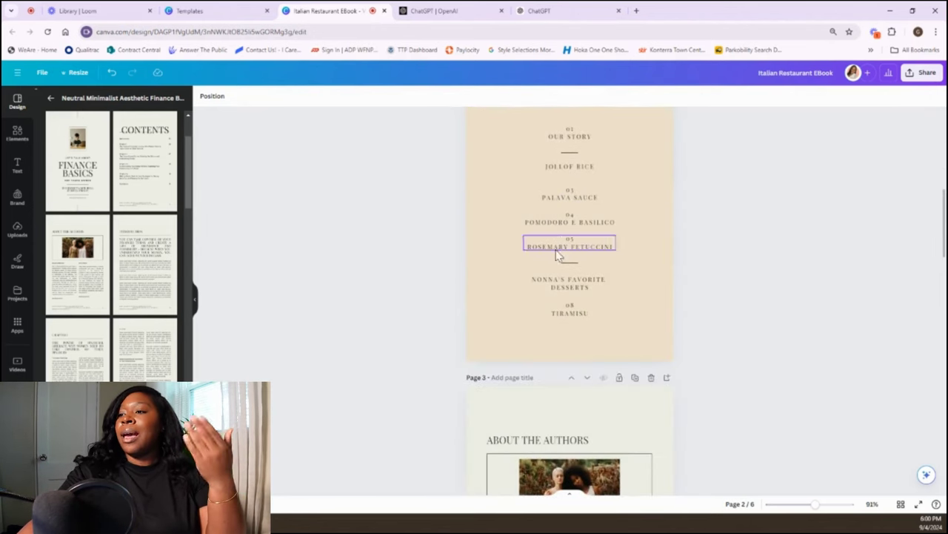
scroll(705, 292, "down", 3)
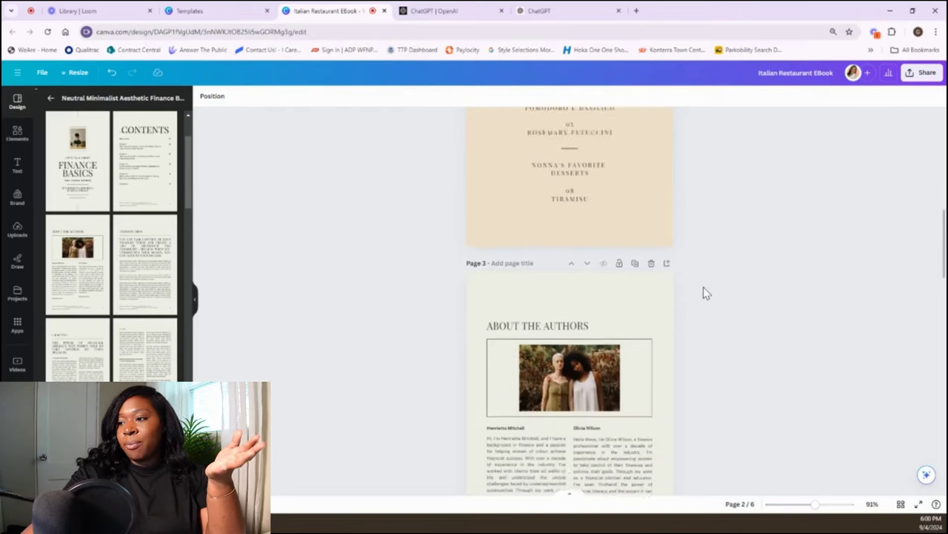